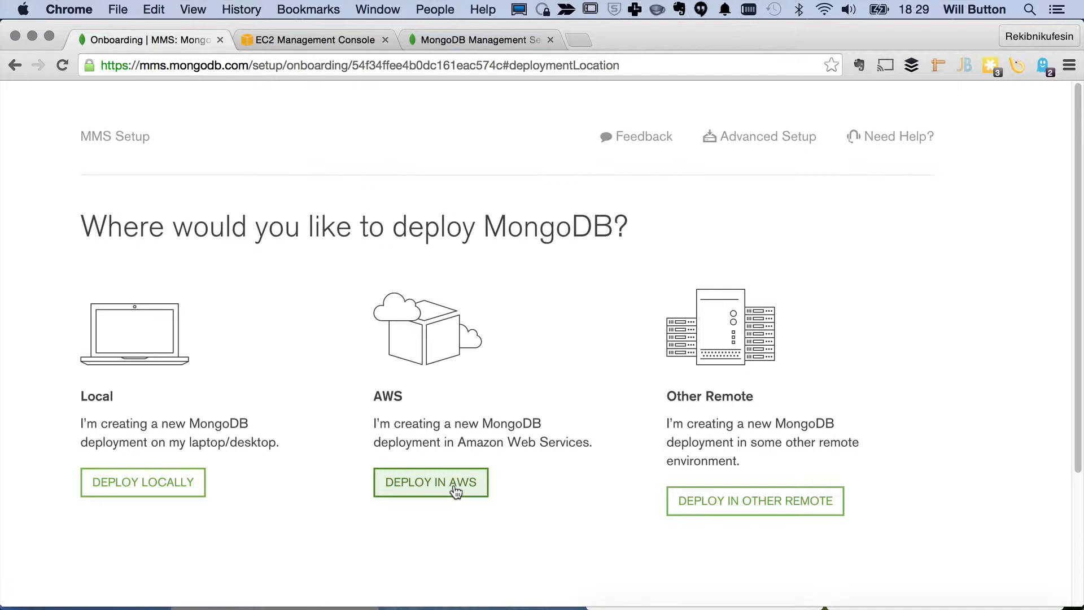
Set up a replica set deployment in AWS with MMS provisioning the EC2 instances
click(456, 490)
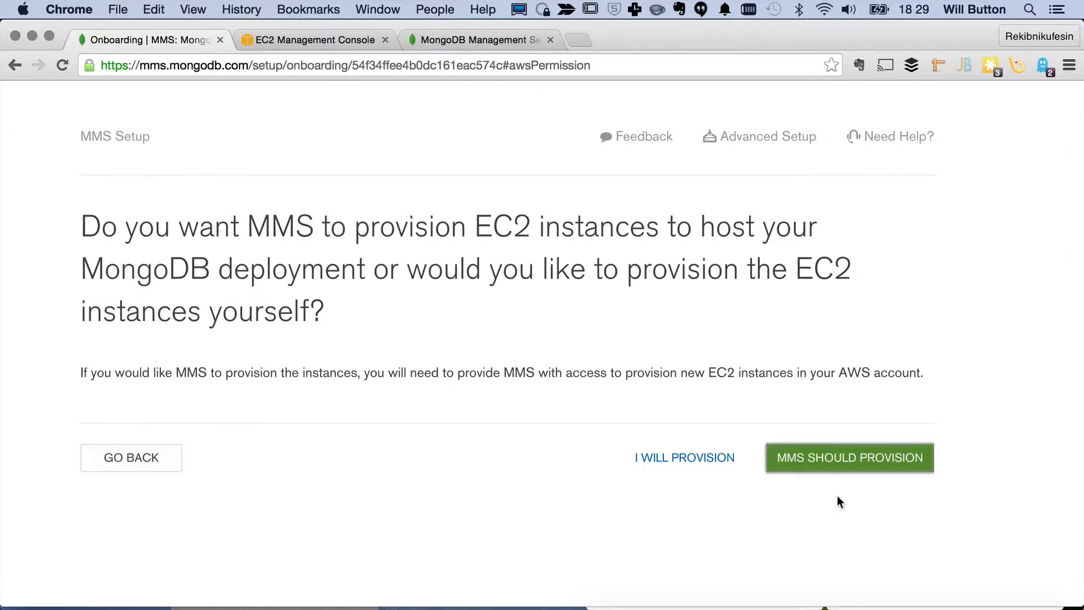
click(869, 466)
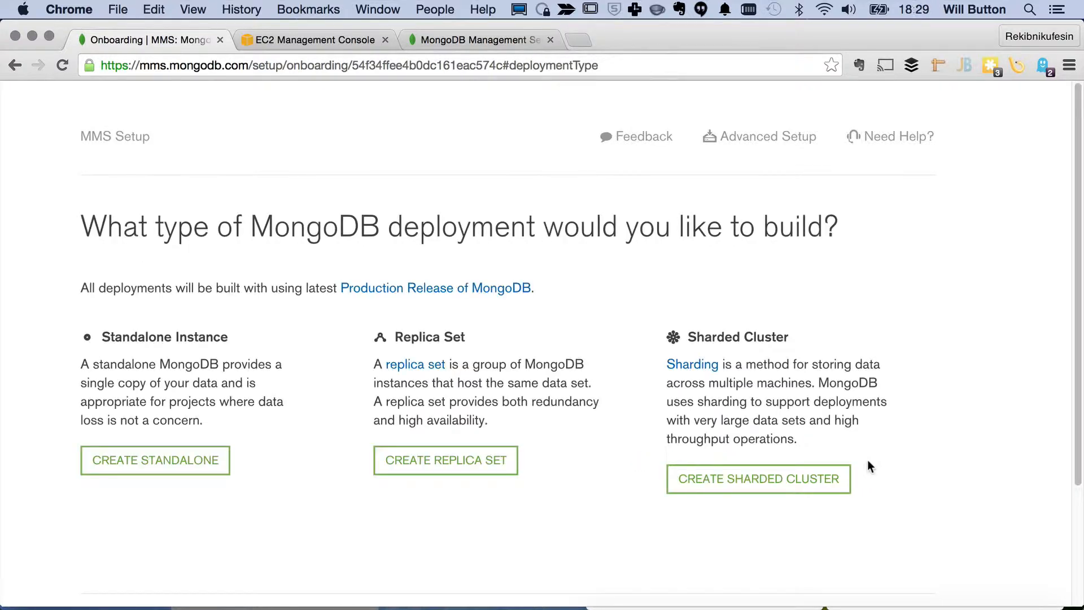
click(437, 467)
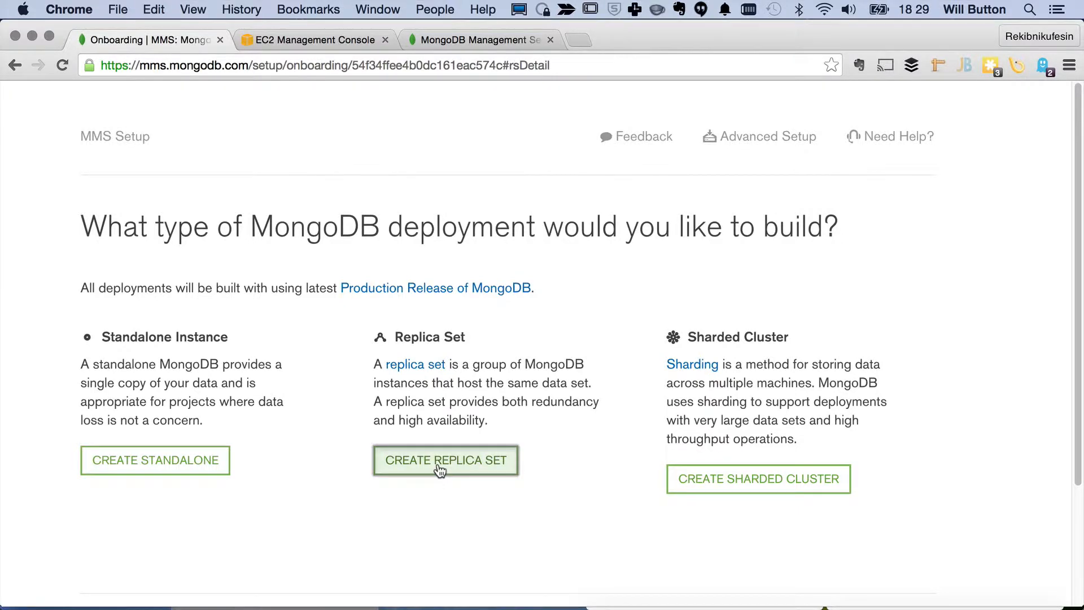
Name the replica set mmsDemo, keep 3 nodes and the /data directory prefix, and decline MMS backup
text(mms)
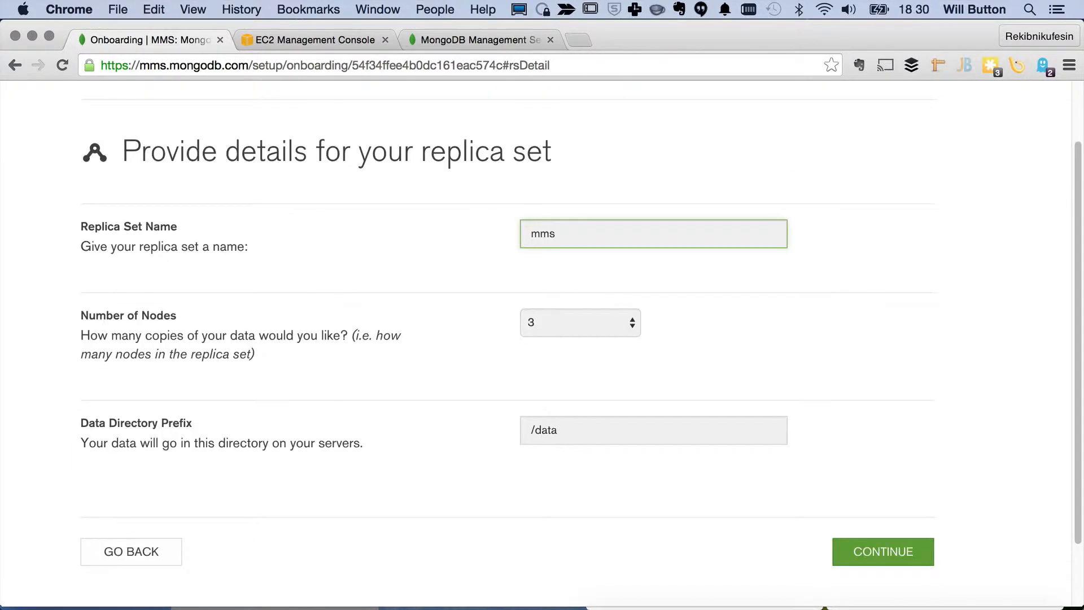
text(Demo)
scroll(796, 350, down, 3)
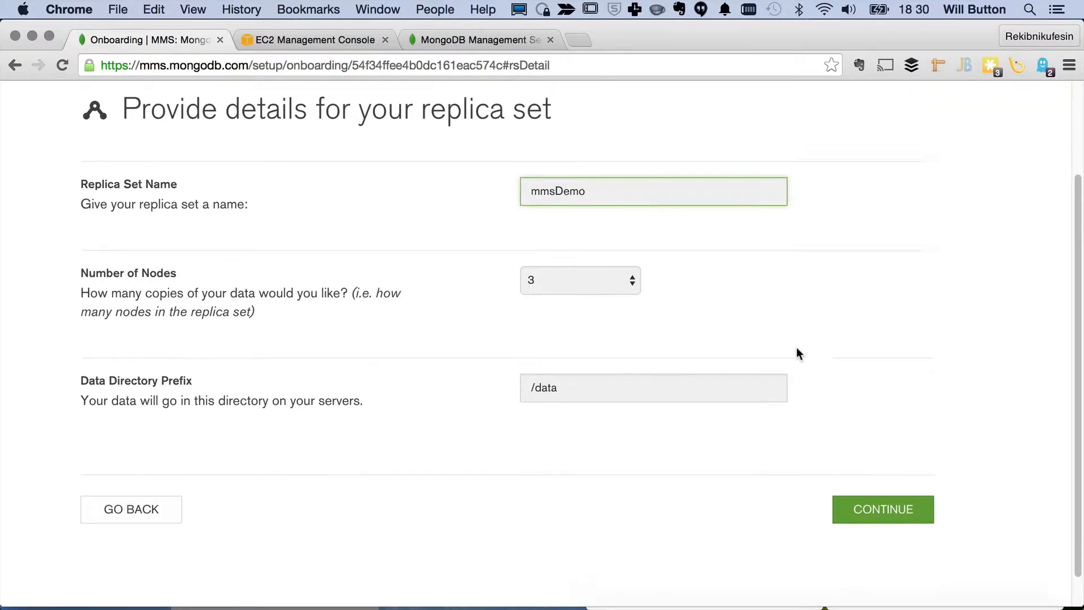
click(615, 255)
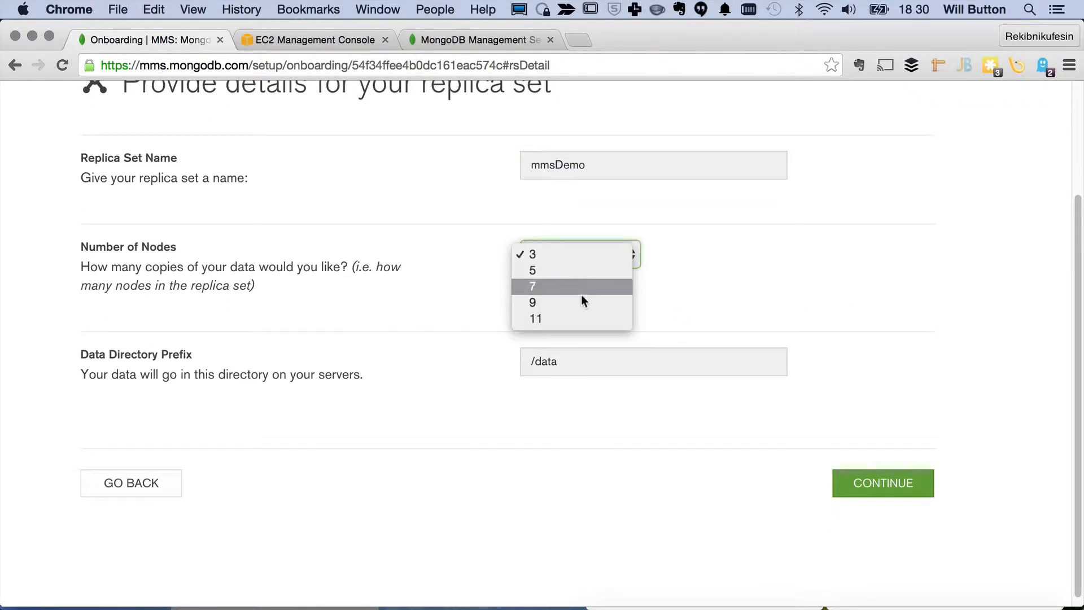
click(716, 277)
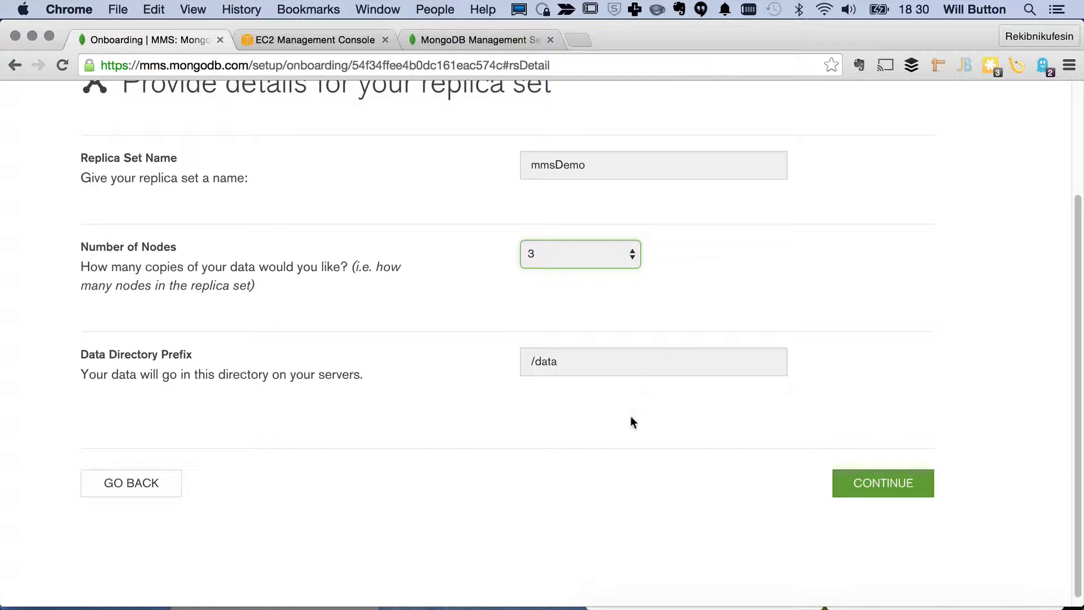
scroll(630, 417, down, 1)
drag(565, 354, 507, 356)
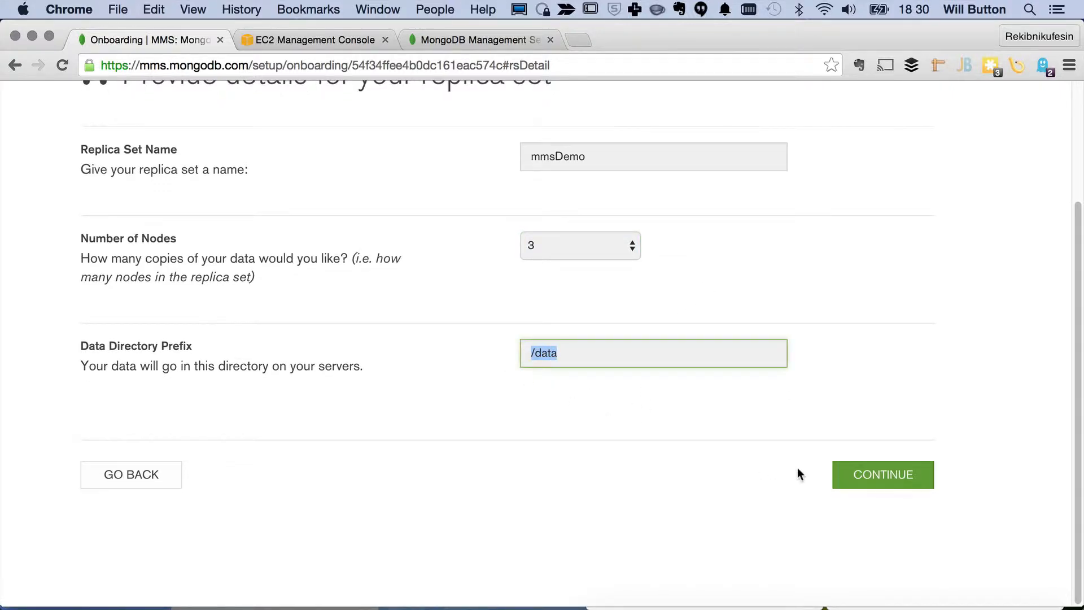
click(889, 475)
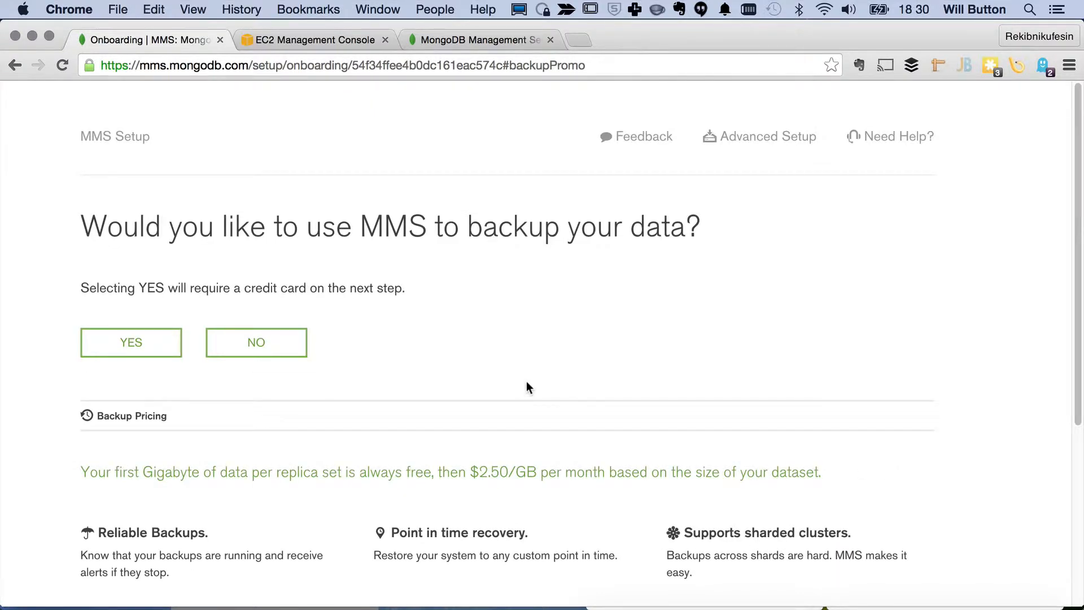
click(257, 343)
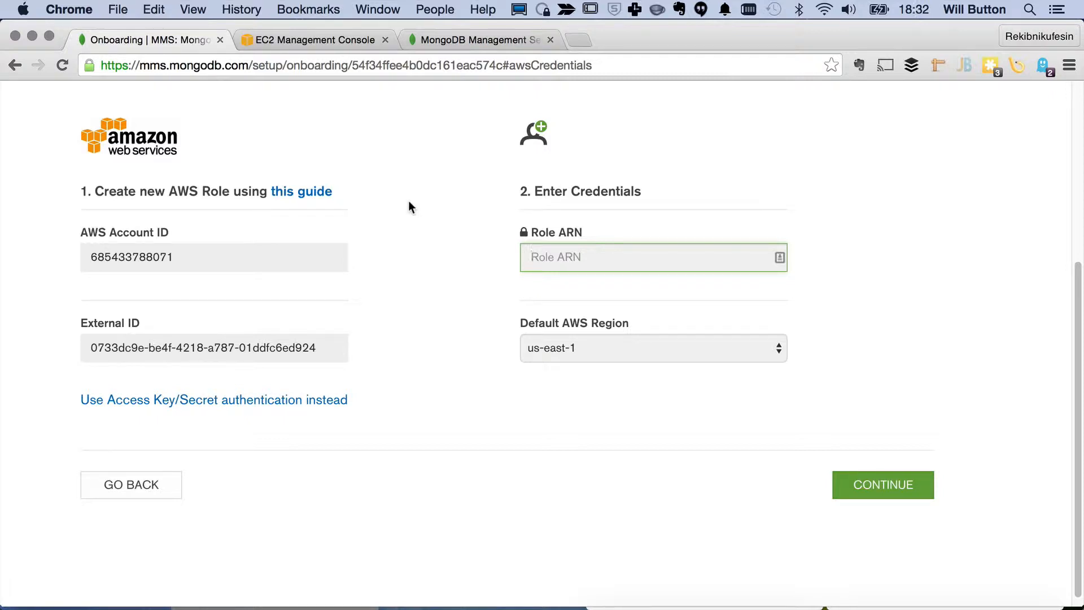
Switch to the AWS console and open the Roles list in IAM
click(333, 41)
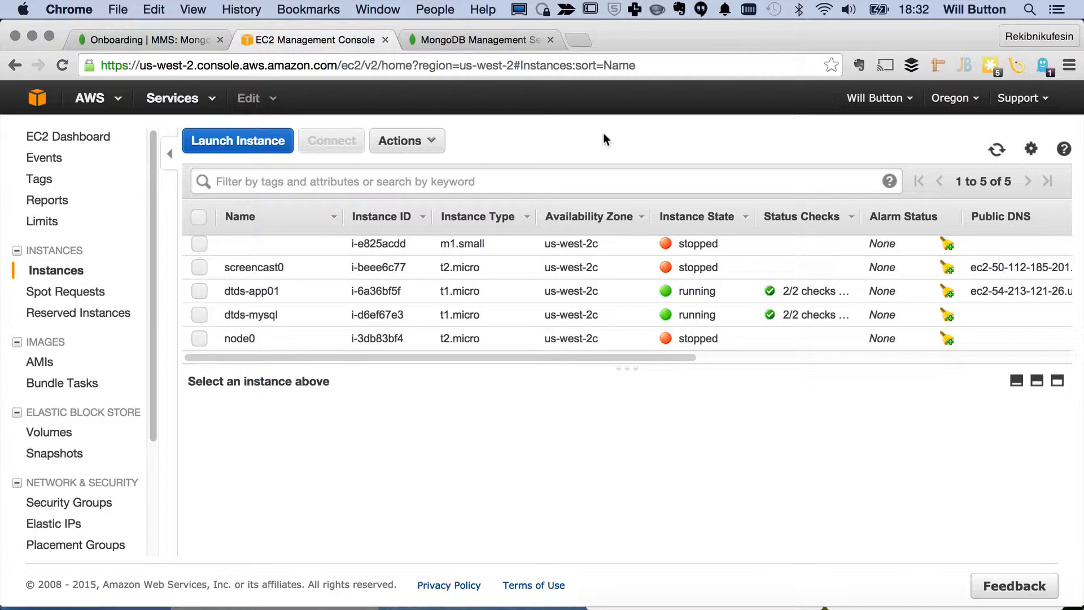
click(159, 101)
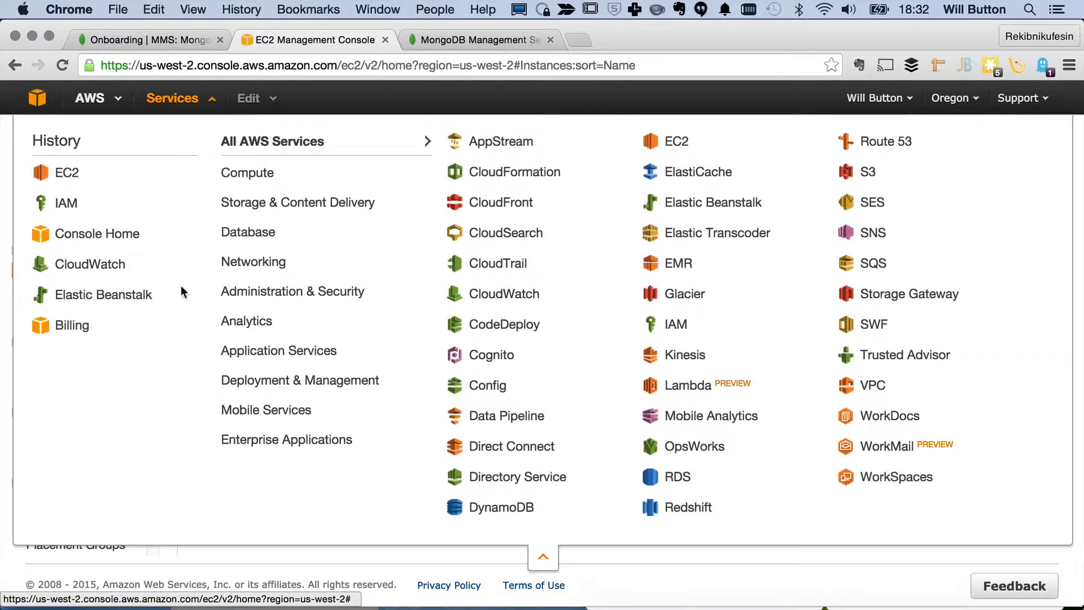
click(676, 324)
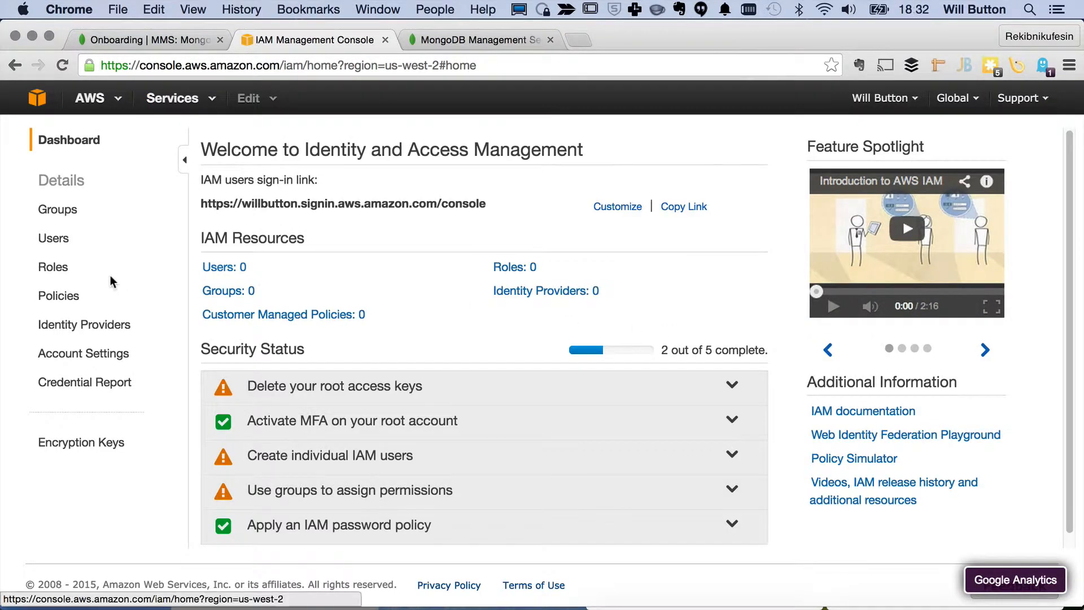
click(51, 269)
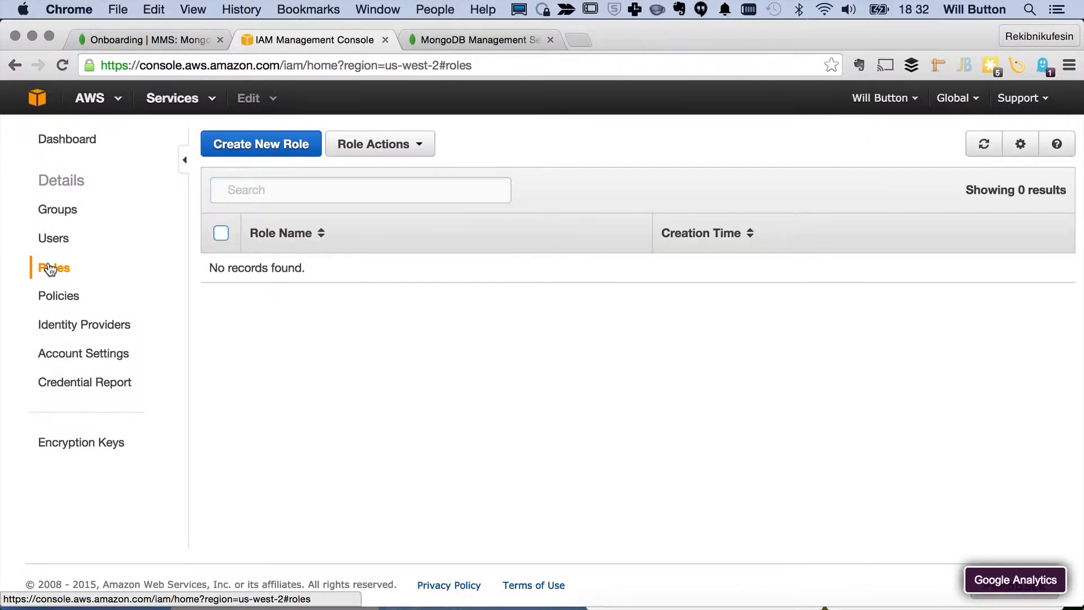
Start a new role named mmsDemo, using the cross-account access type for IAM users from a 3rd party AWS account
click(290, 145)
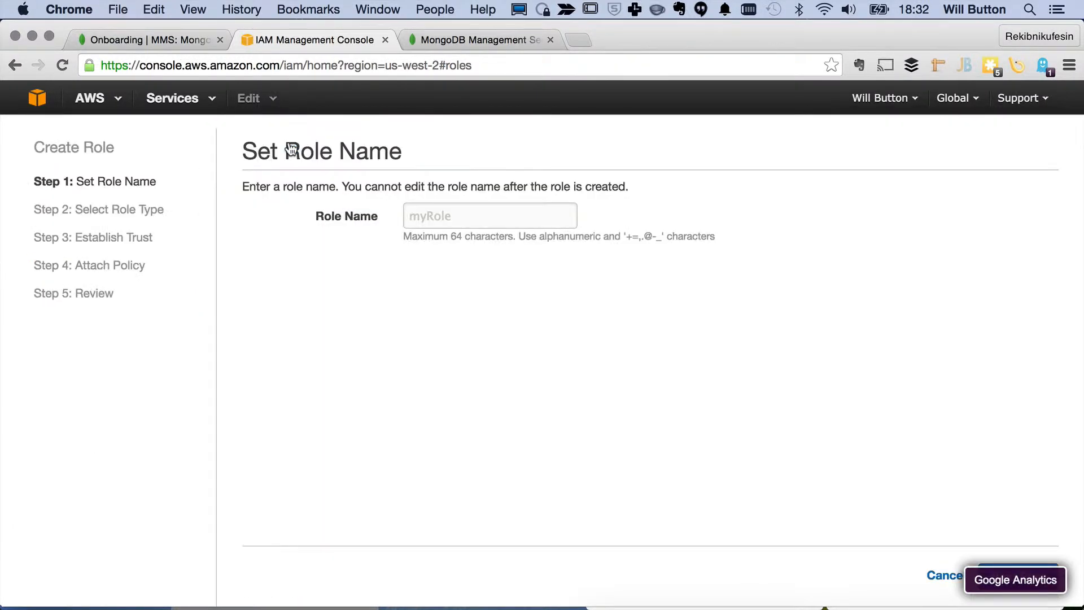
click(485, 214)
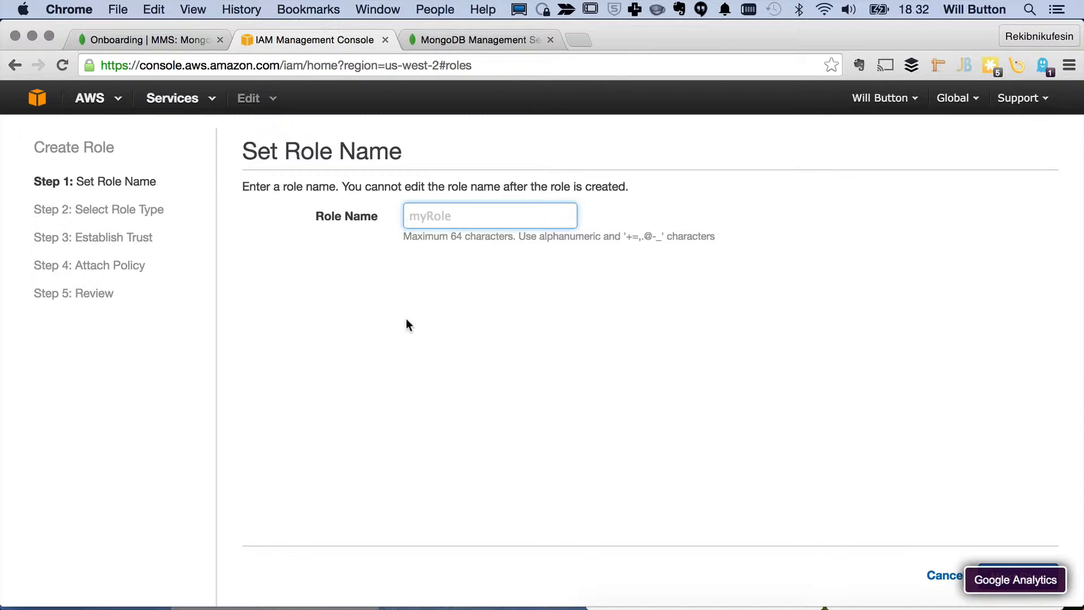
text(mm)
text(sDen)
key(BackSpace)
text(mo)
click(1017, 579)
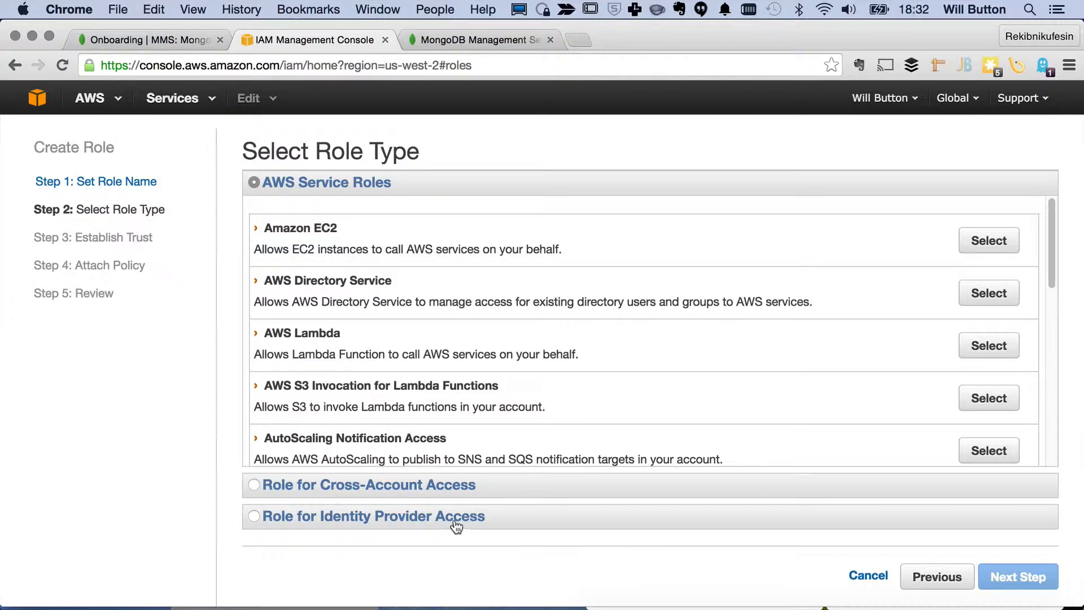
click(254, 486)
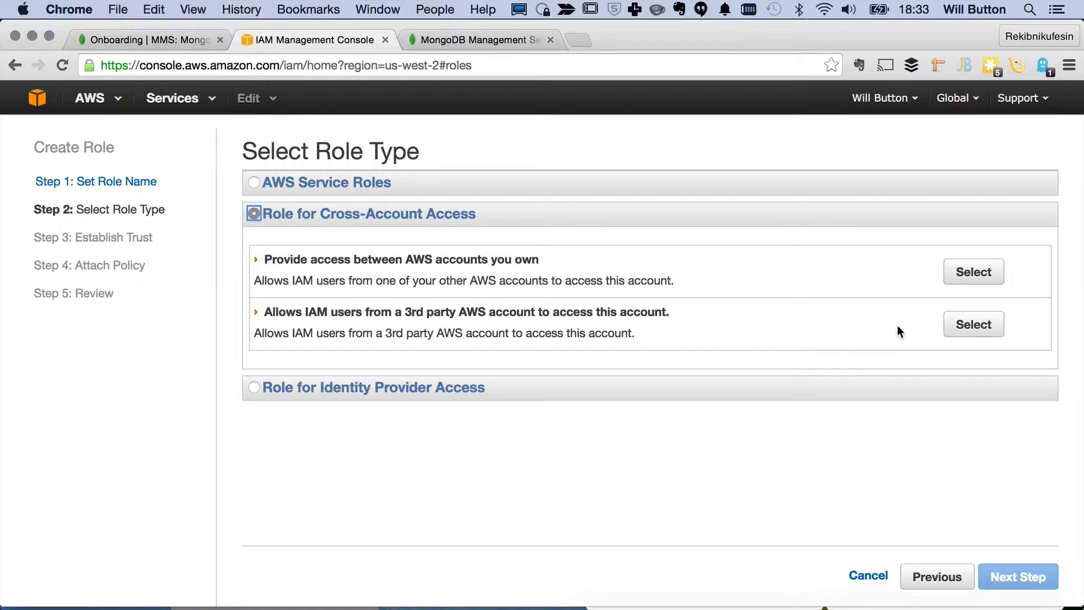
click(971, 329)
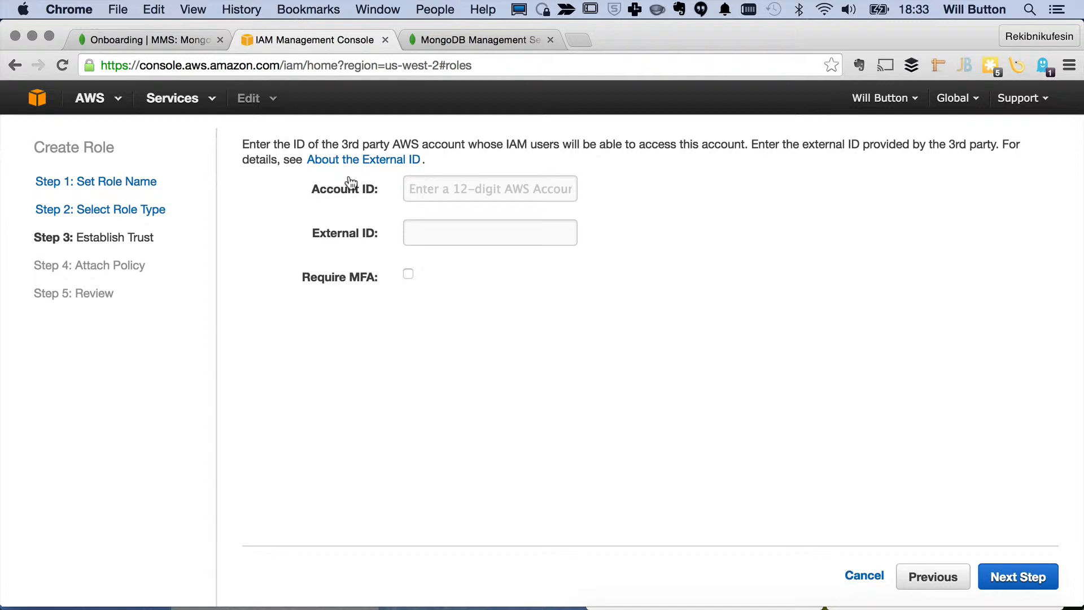
Copy the AWS account ID and external ID from the MMS setup page into the role's trust settings and continue
click(173, 36)
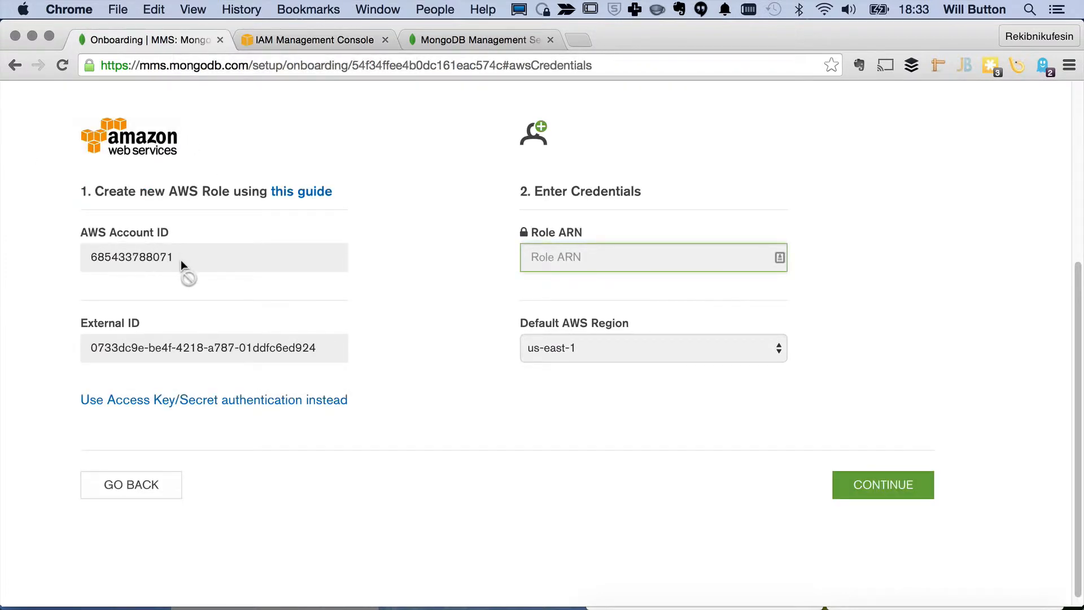
drag(181, 261, 465, 186)
click(453, 232)
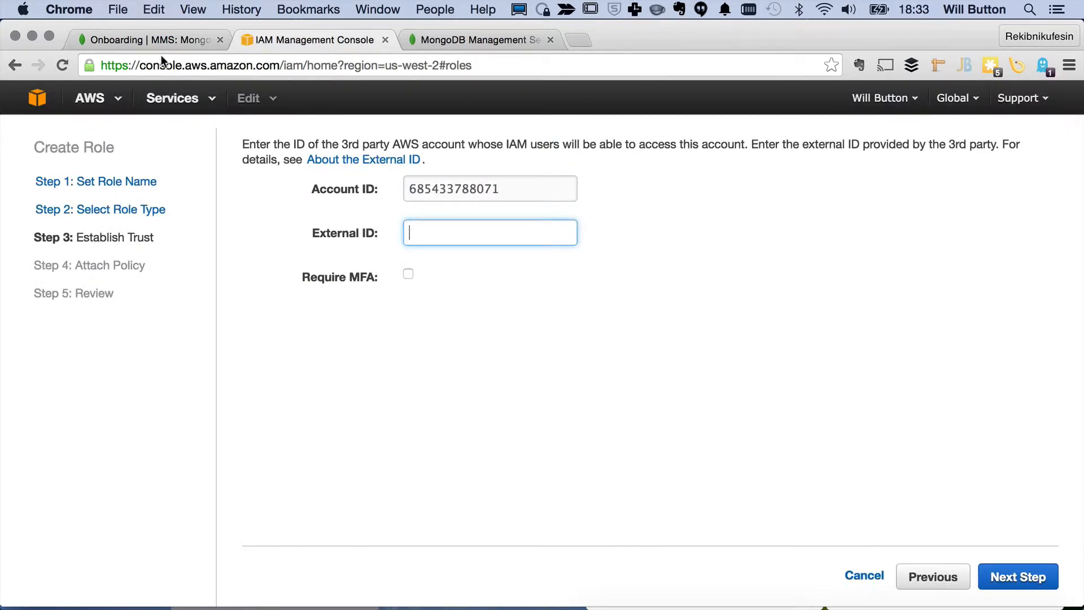
click(133, 39)
drag(320, 348, 510, 229)
key(super+v)
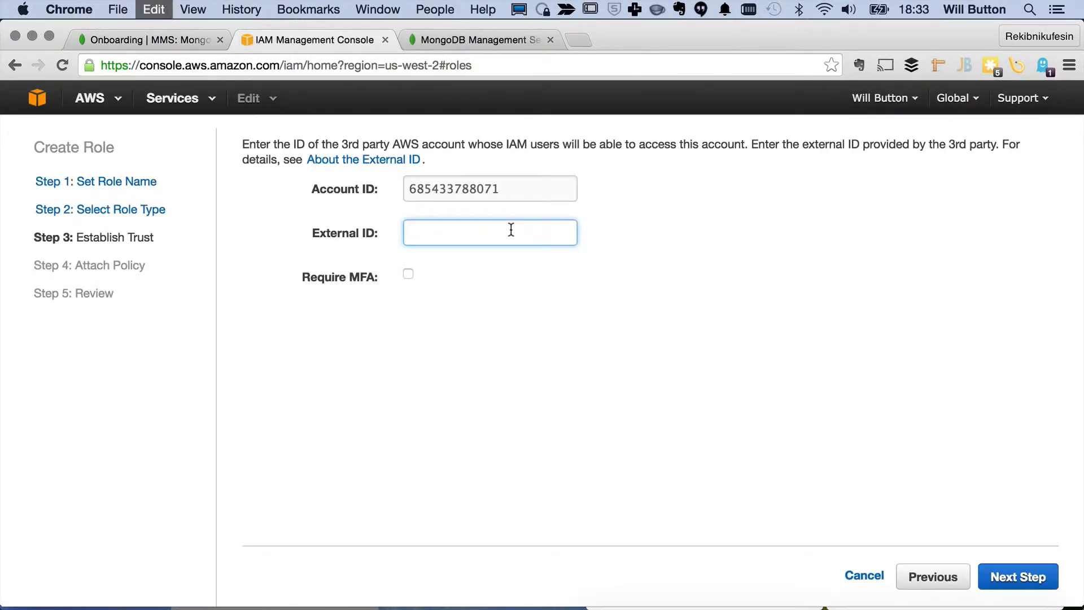
click(1020, 577)
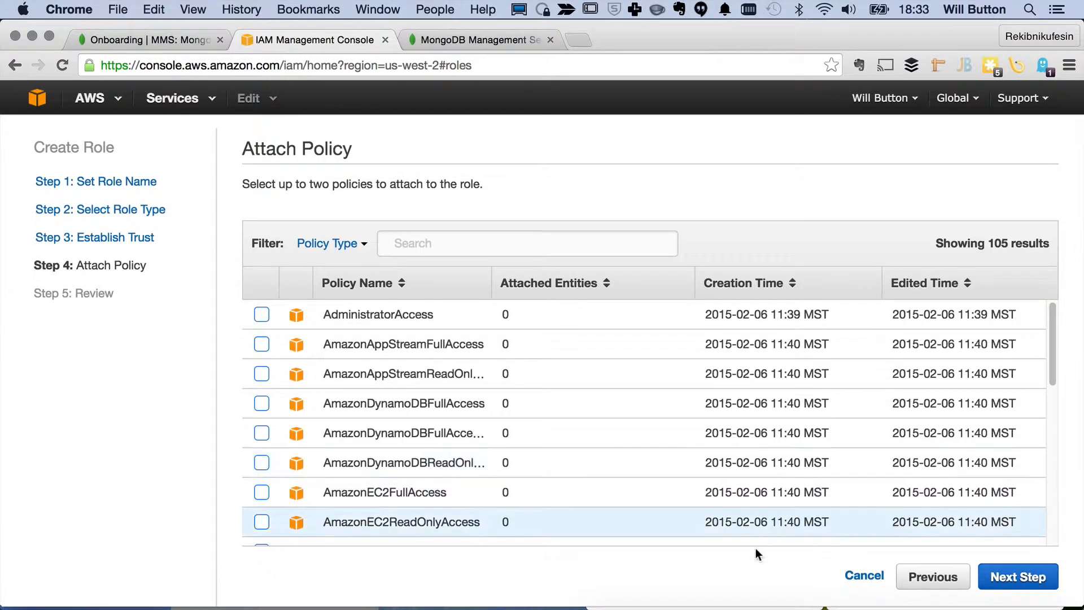
Look through the managed policies, attach none, and create the mmsDemo role
scroll(819, 492, down, 2)
scroll(819, 492, down, 20)
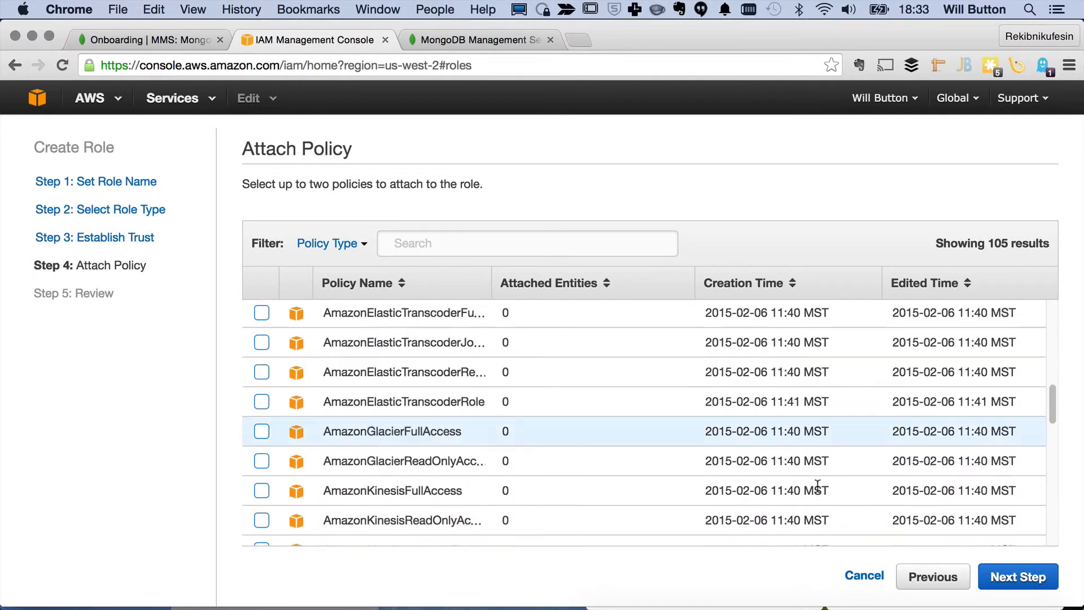
scroll(817, 485, down, 15)
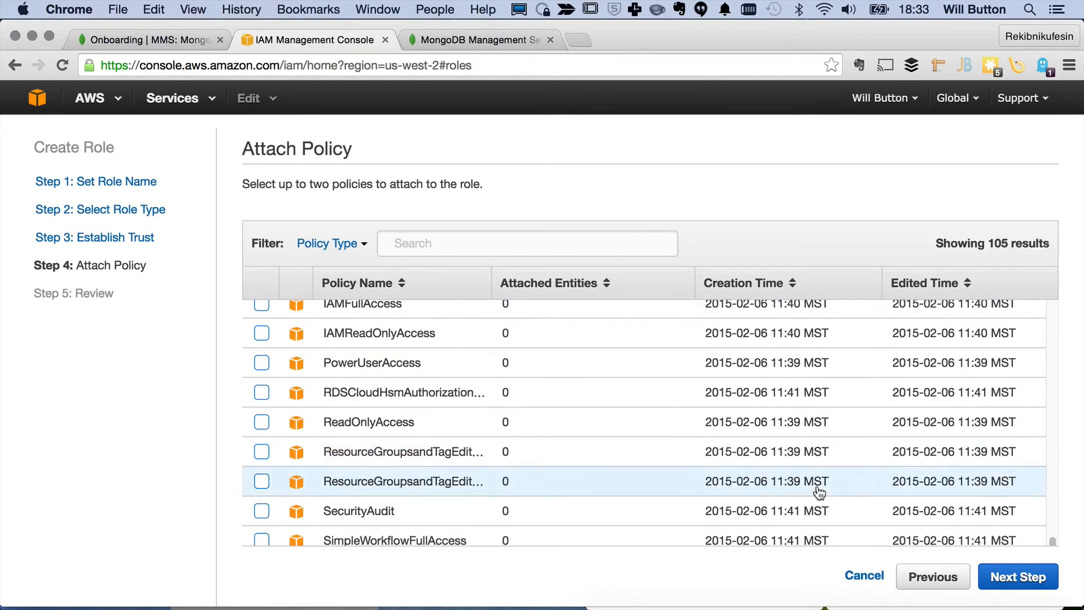
click(1002, 579)
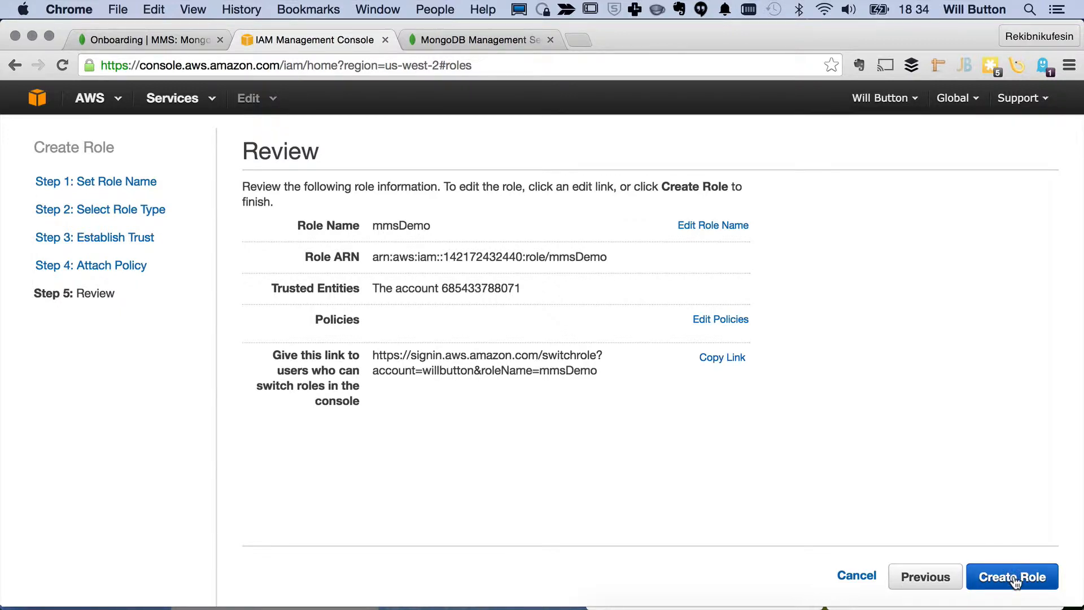
click(1014, 579)
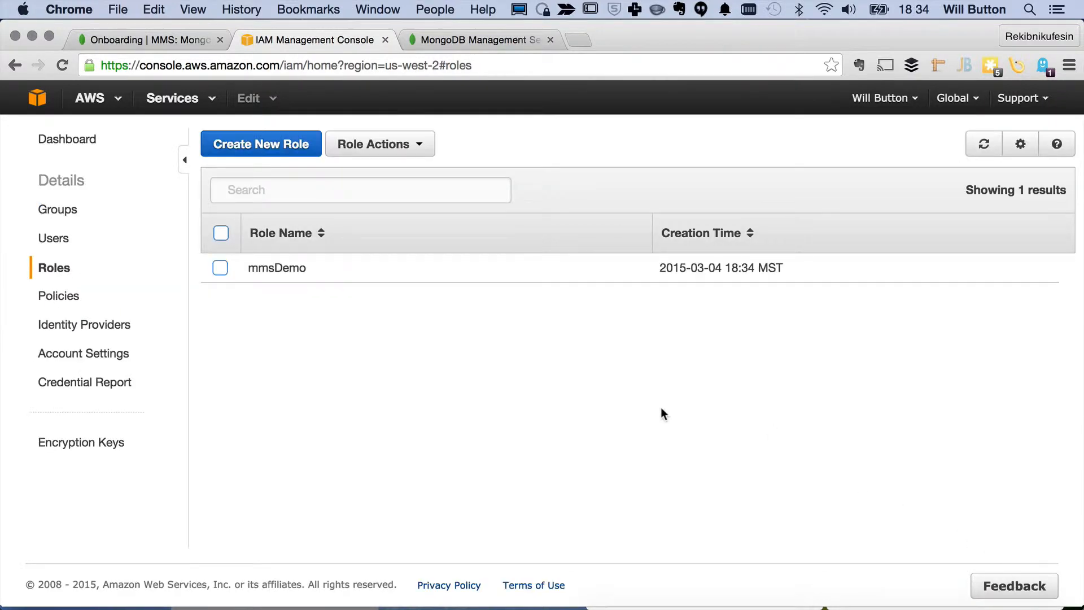
Open the mmsDemo role and start a custom inline policy for it
click(272, 270)
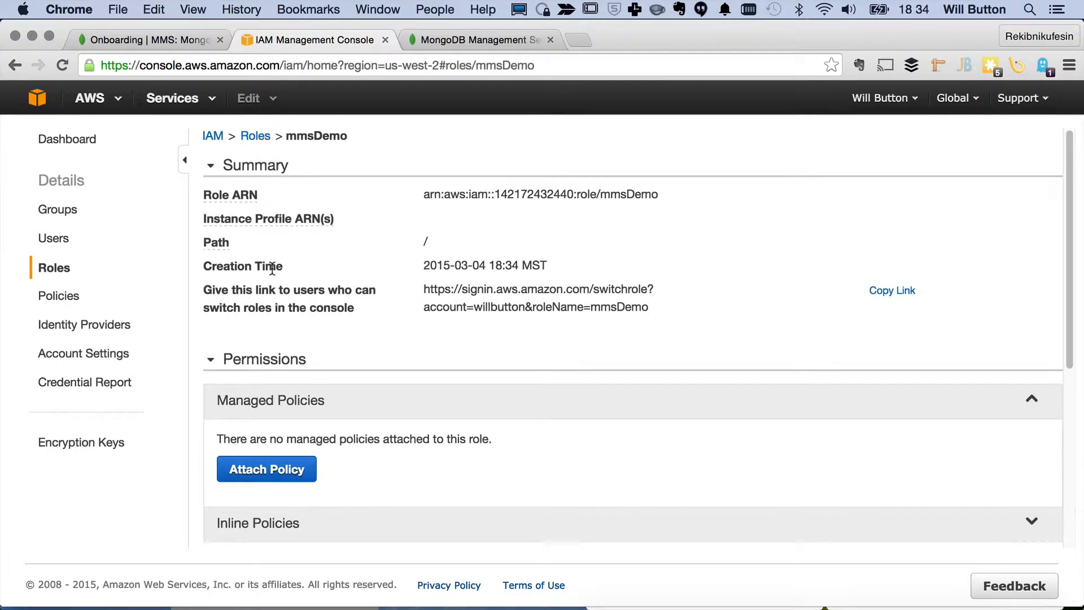
scroll(460, 342, down, 5)
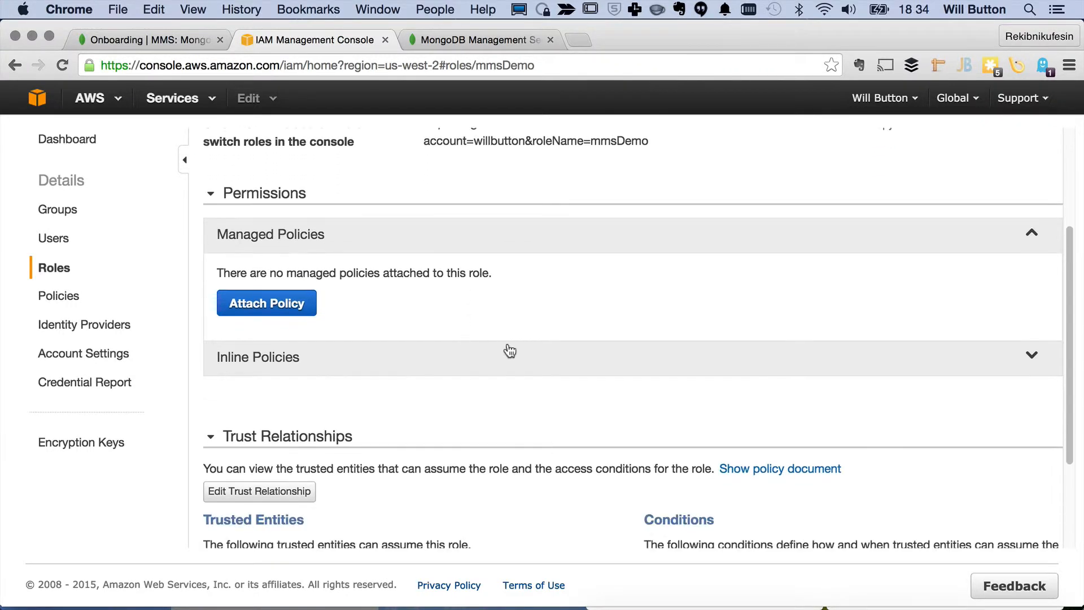
click(460, 359)
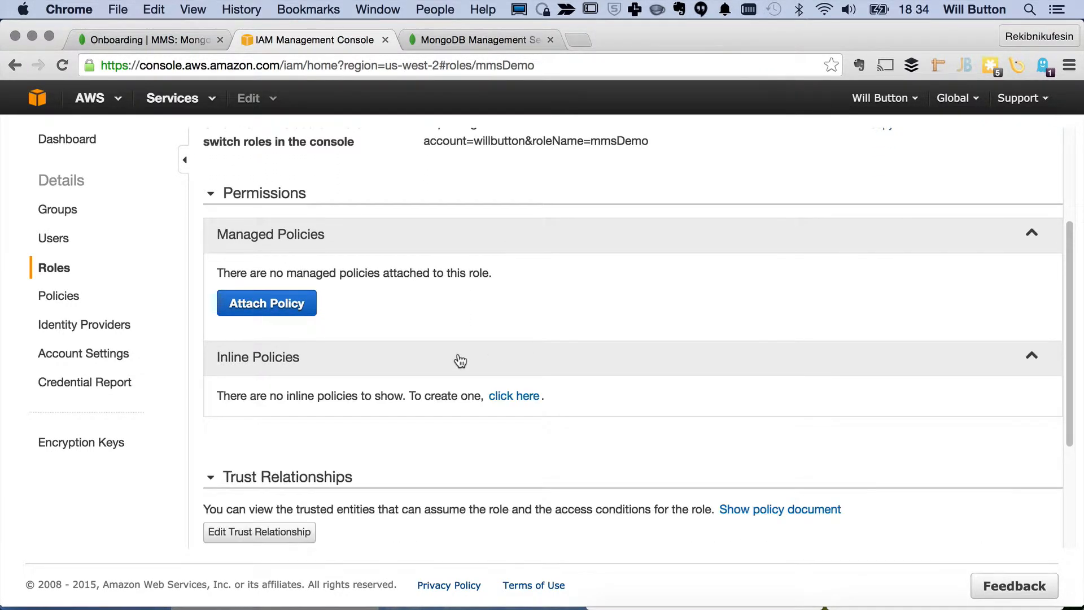
click(529, 398)
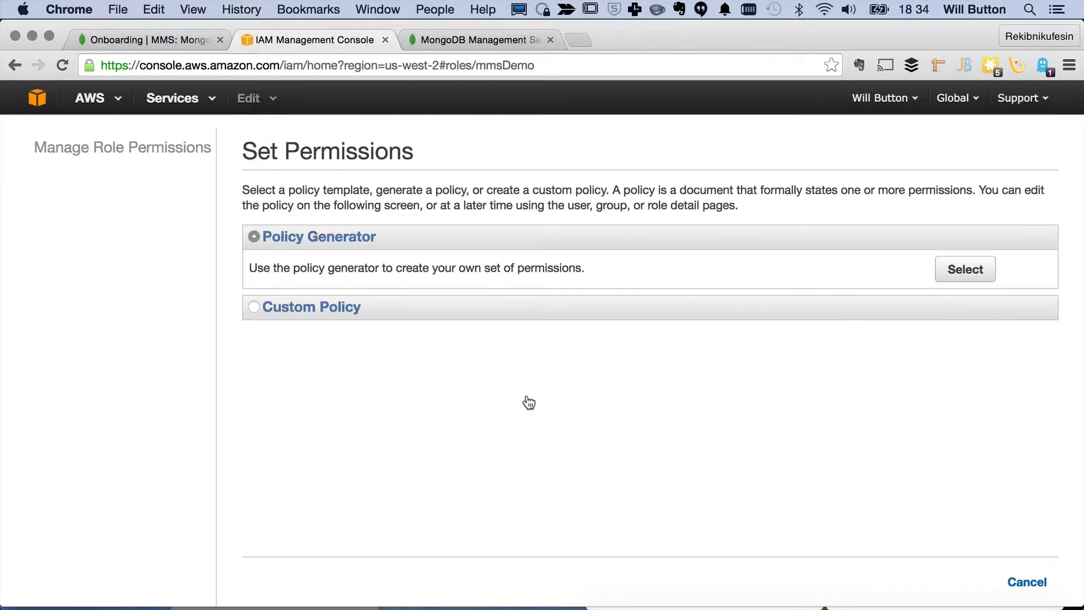
click(290, 311)
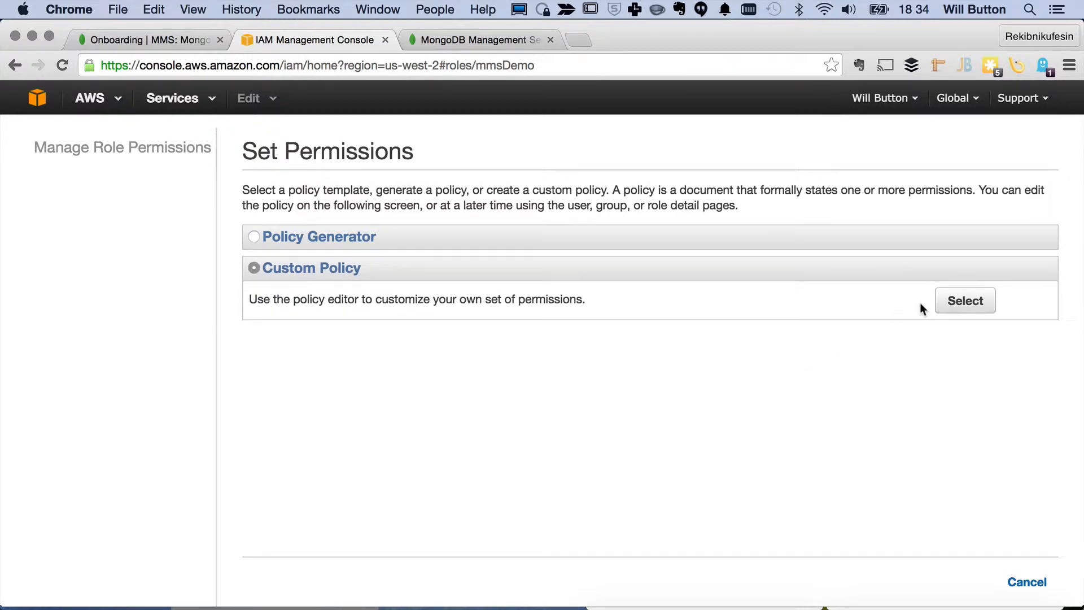
click(977, 304)
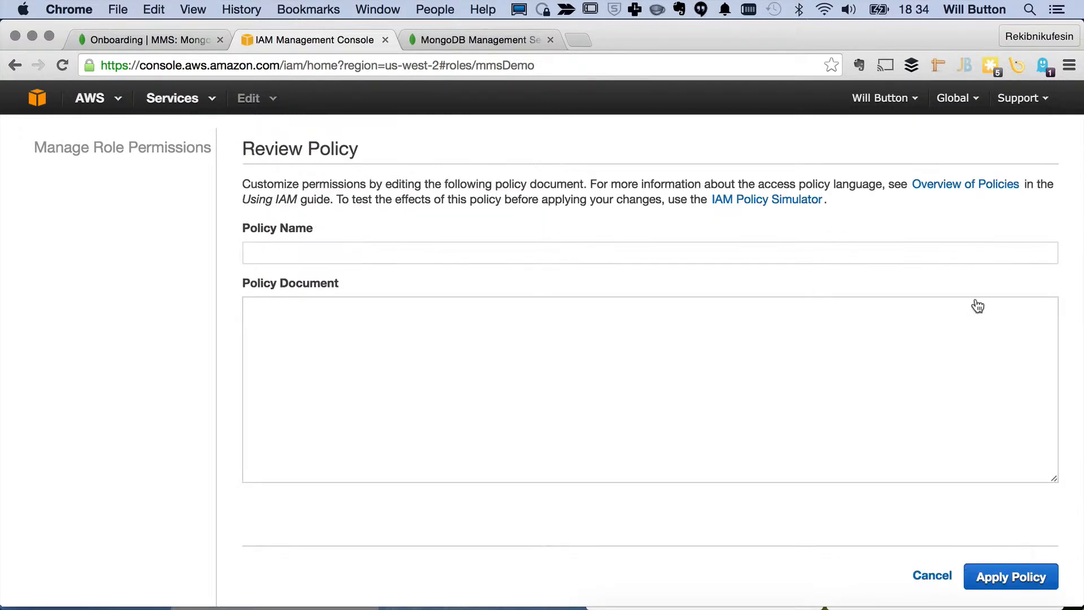
Name the inline policy mmsDemo and move to the policy document
click(734, 251)
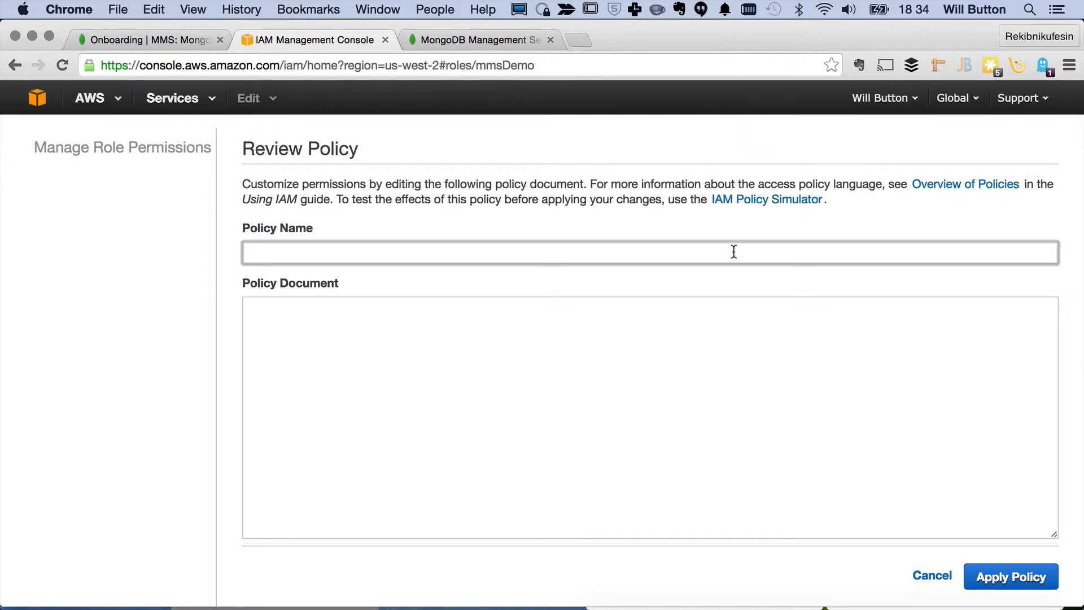
text(mmsDemo)
key(Tab)
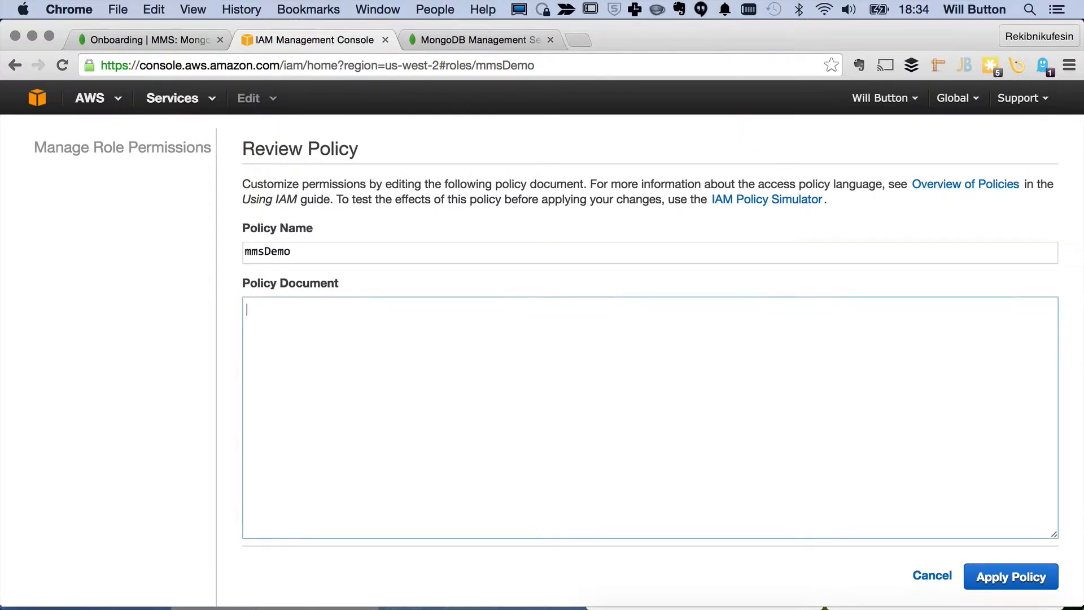
Copy the policy JSON from step 11 of the MMS blog guide into the mmsDemo policy document in IAM
click(477, 46)
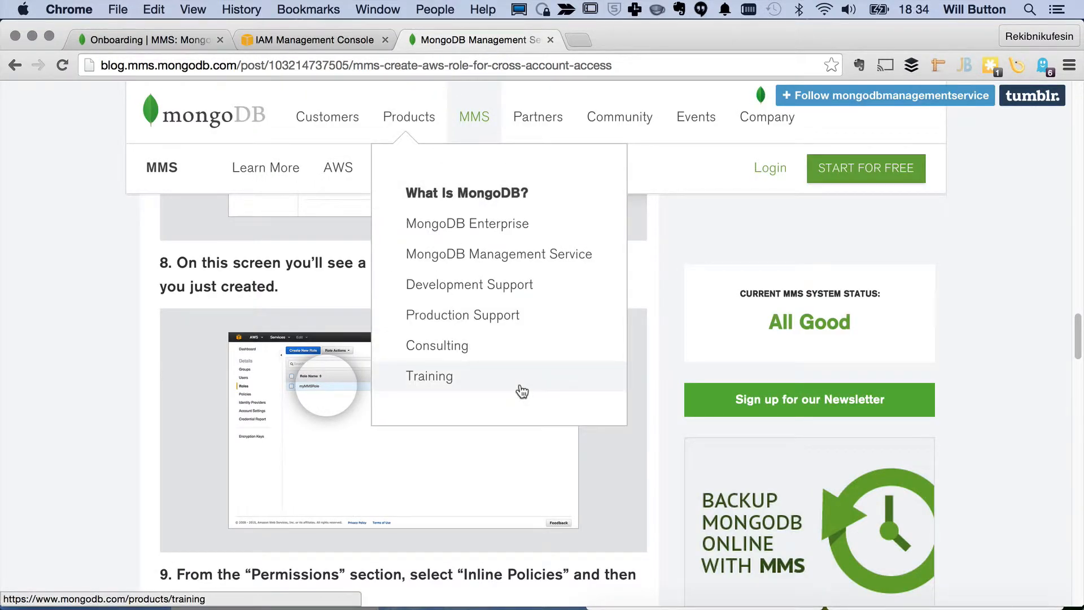
scroll(193, 489, down, 10)
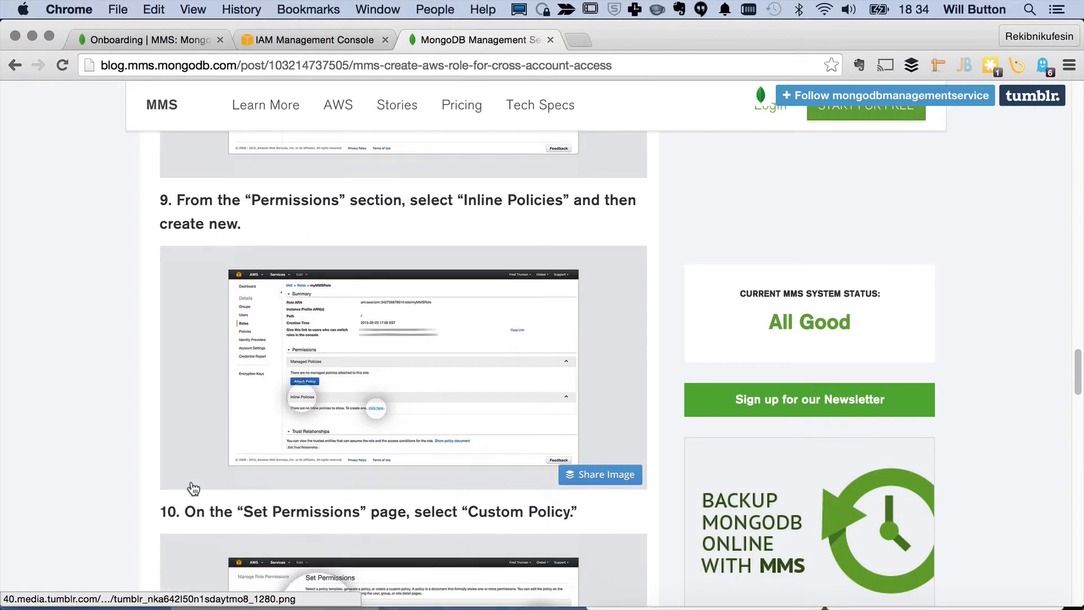
scroll(194, 490, down, 10)
scroll(191, 481, up, 4)
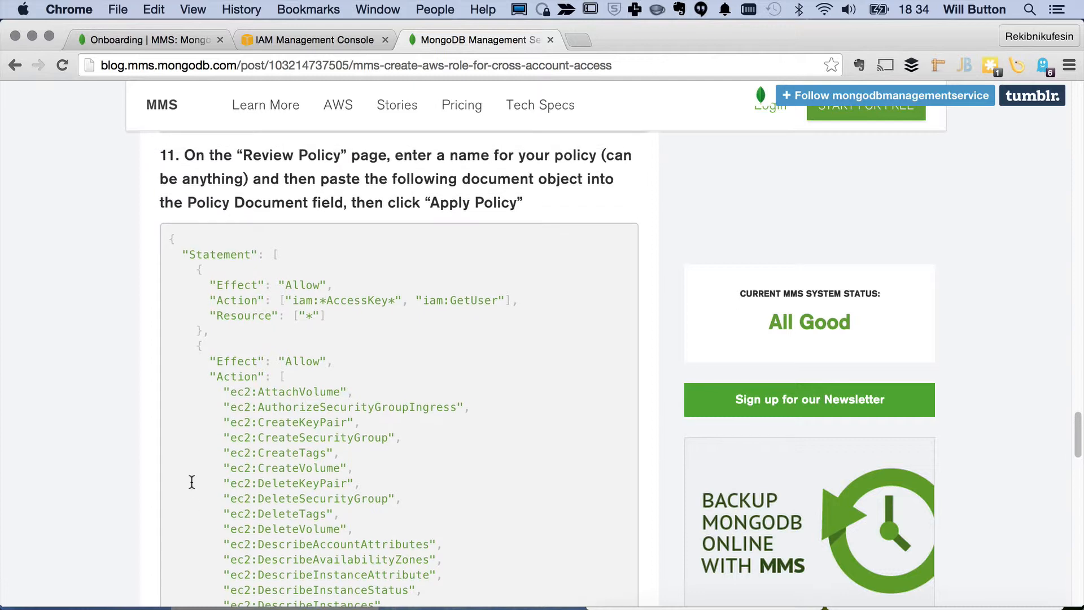
drag(166, 236, 288, 476)
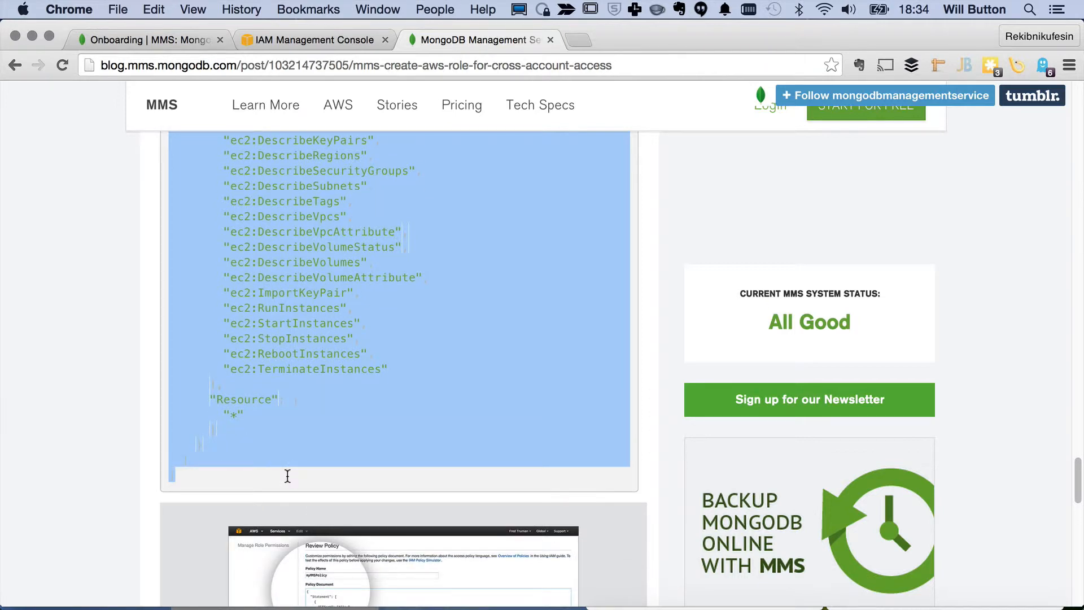
click(319, 40)
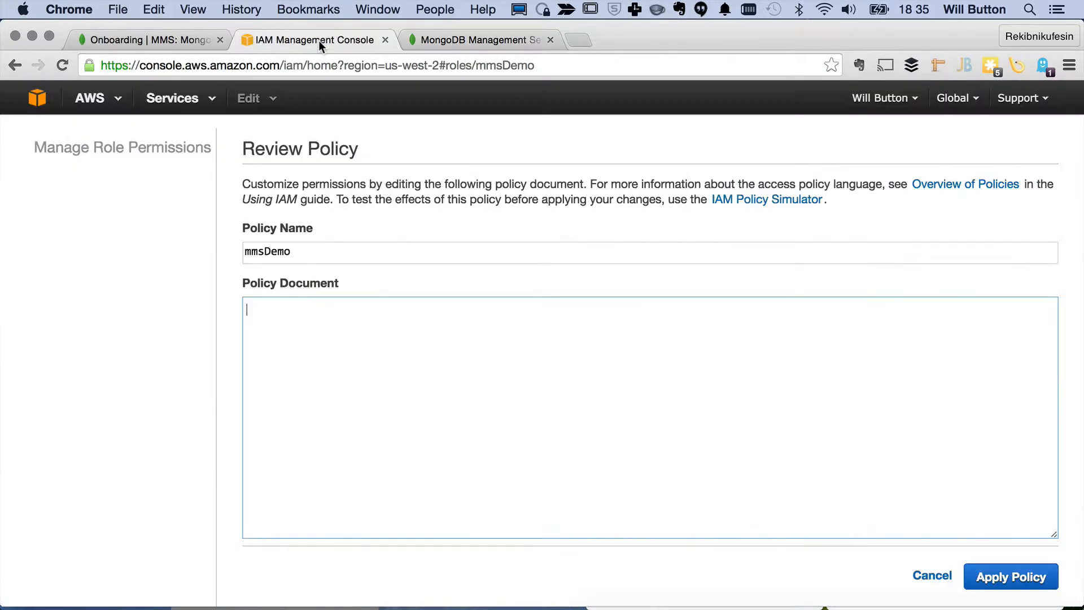
key(super+v)
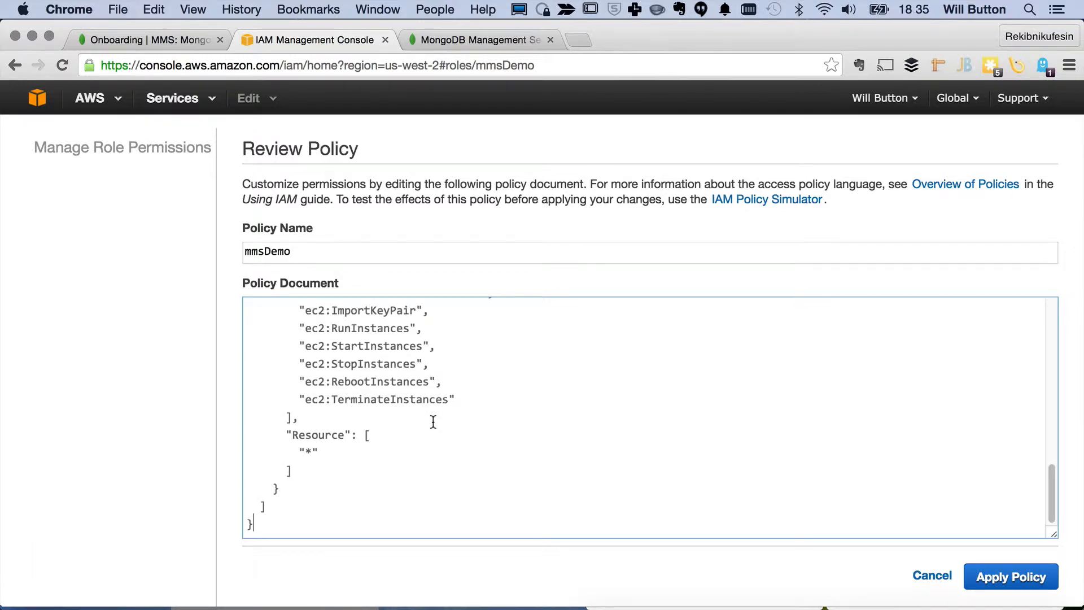
Review the pasted policy statements from start to end and apply the policy to the role
scroll(546, 422, up, 10)
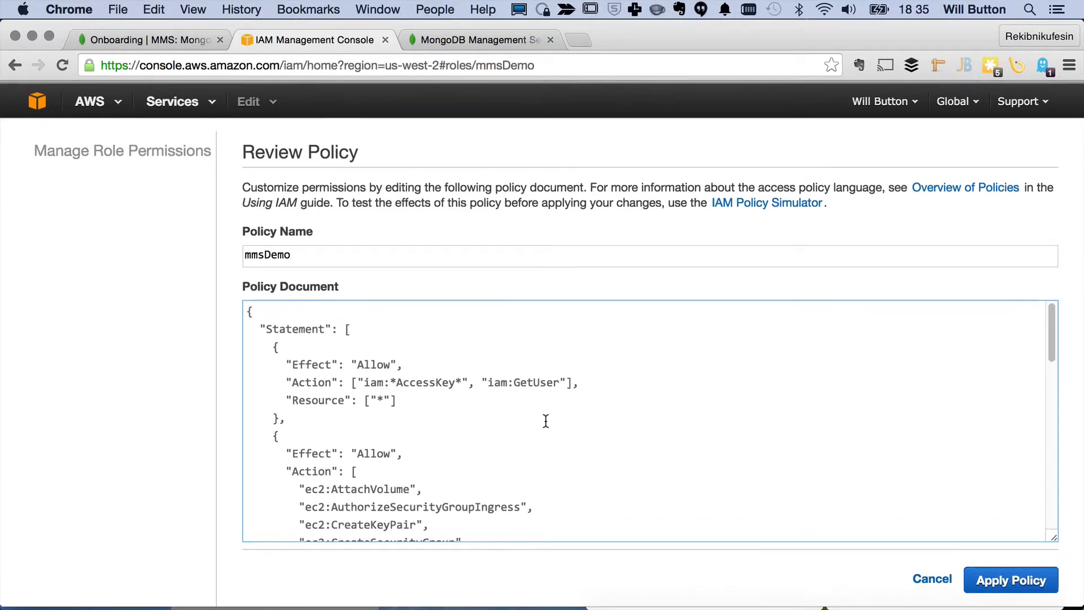
scroll(546, 422, down, 5)
scroll(545, 421, down, 6)
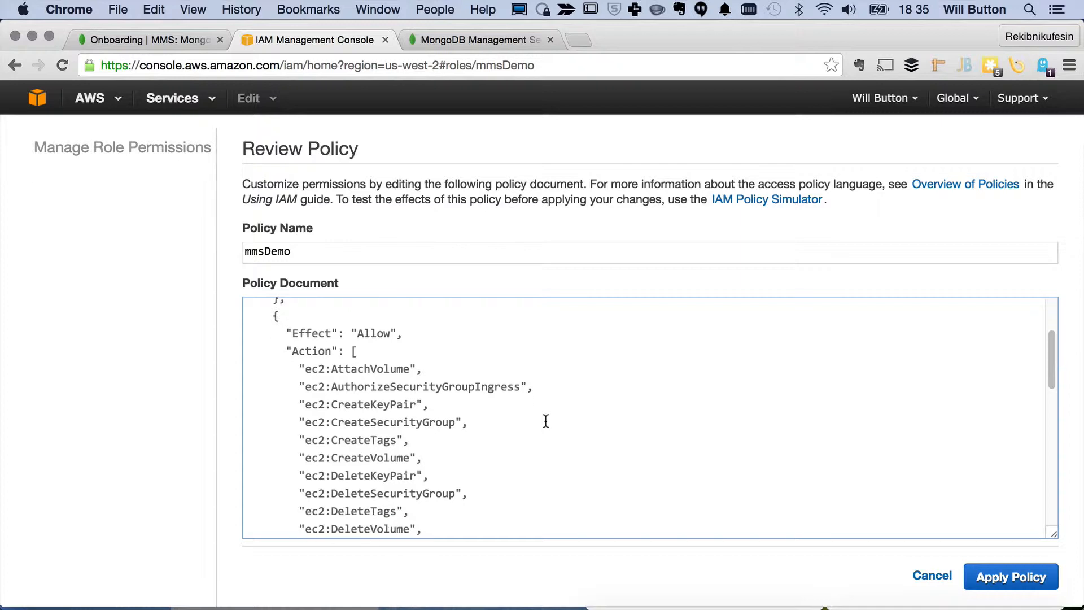
scroll(545, 422, down, 10)
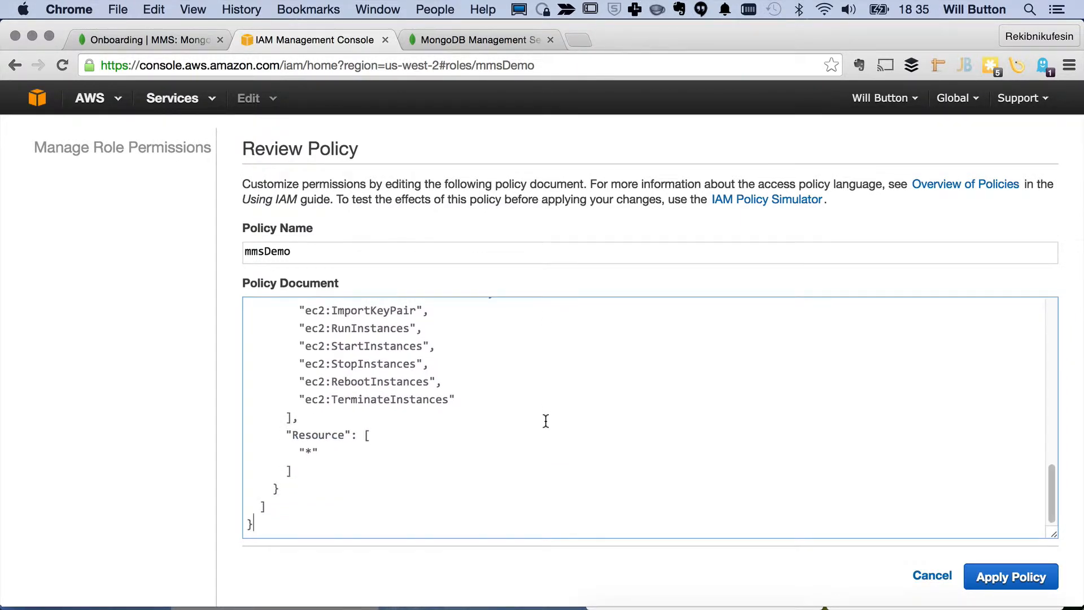
click(1003, 577)
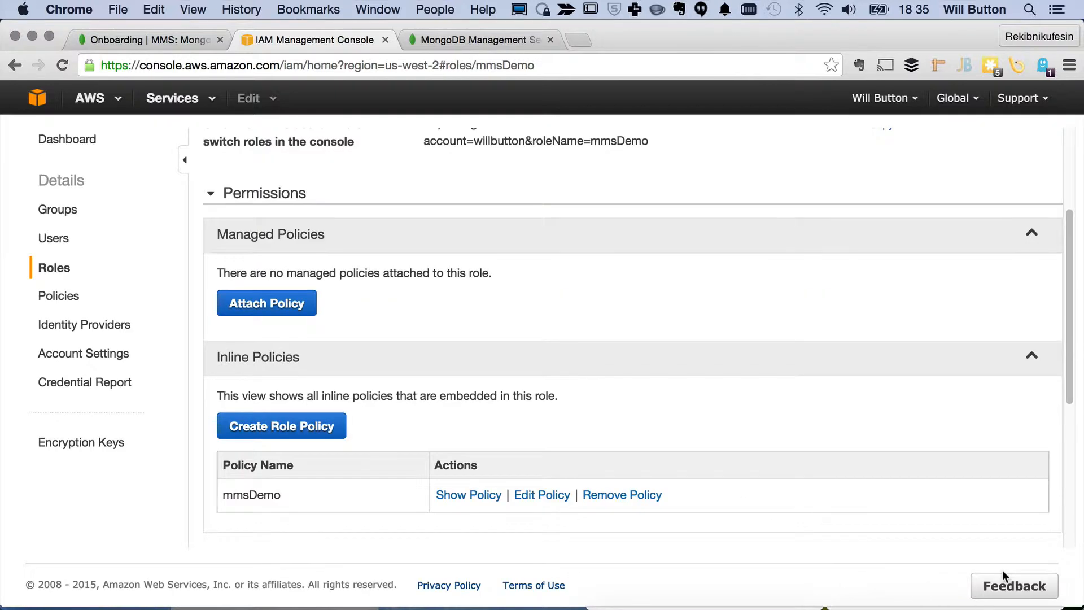
Copy the mmsDemo role's ARN from IAM into the Role ARN credential on the MMS onboarding page
click(187, 40)
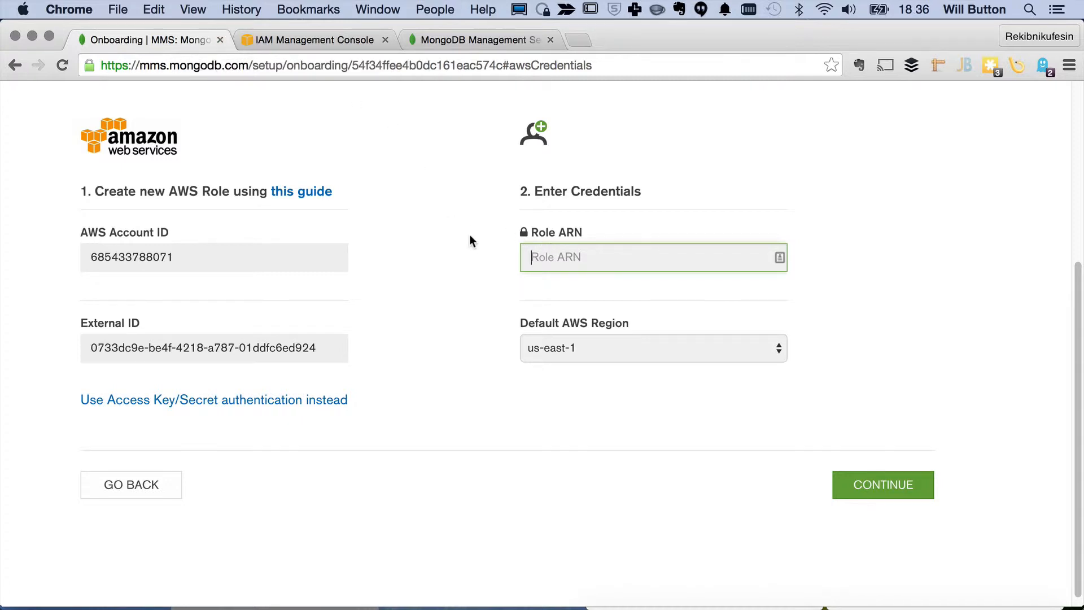
click(319, 37)
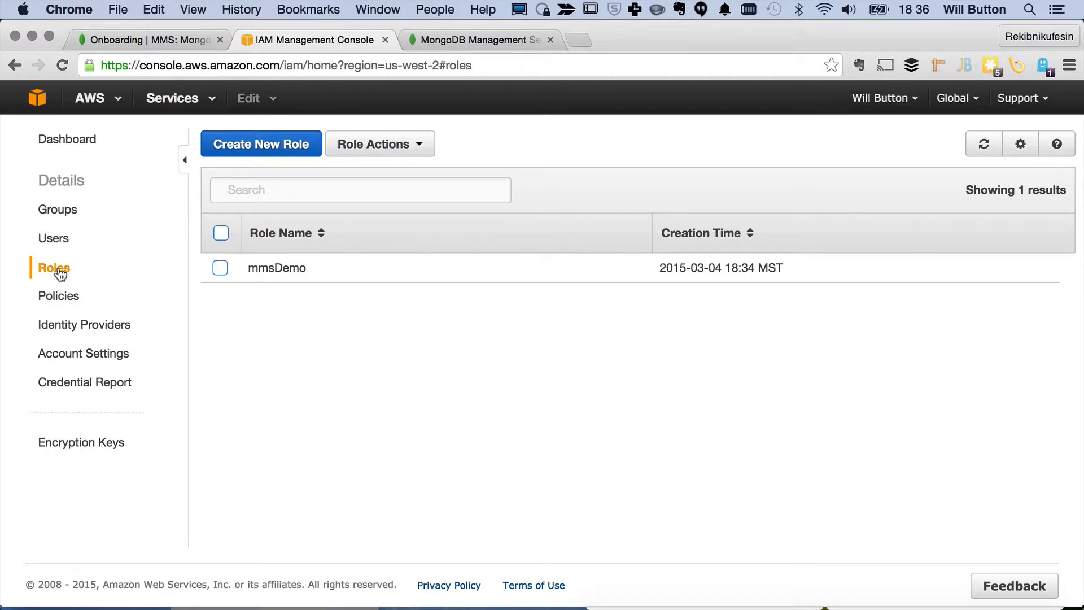
click(297, 274)
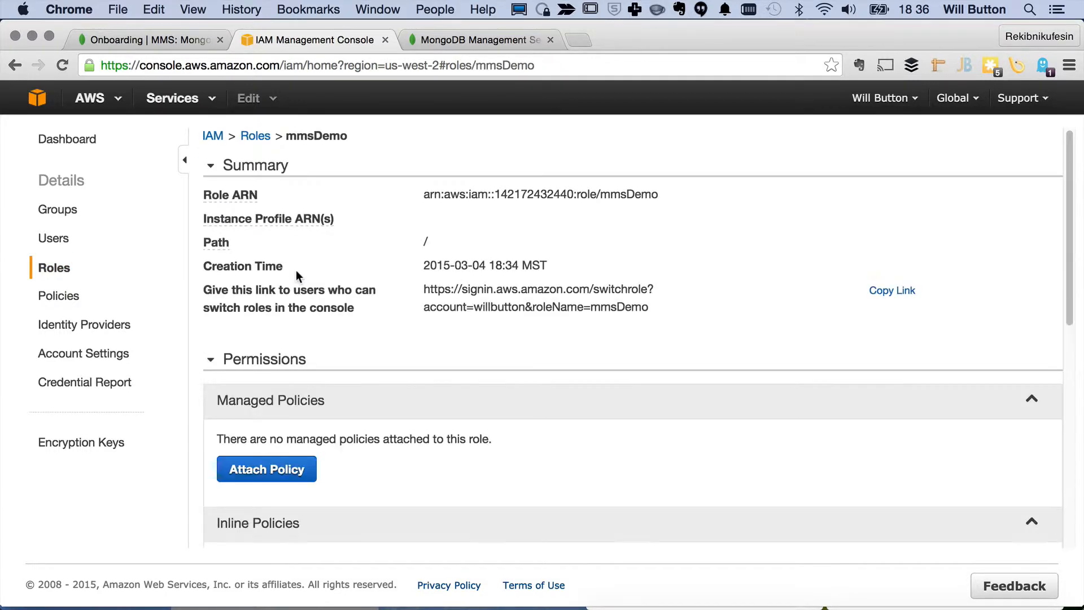
drag(661, 195, 422, 196)
key(super+c)
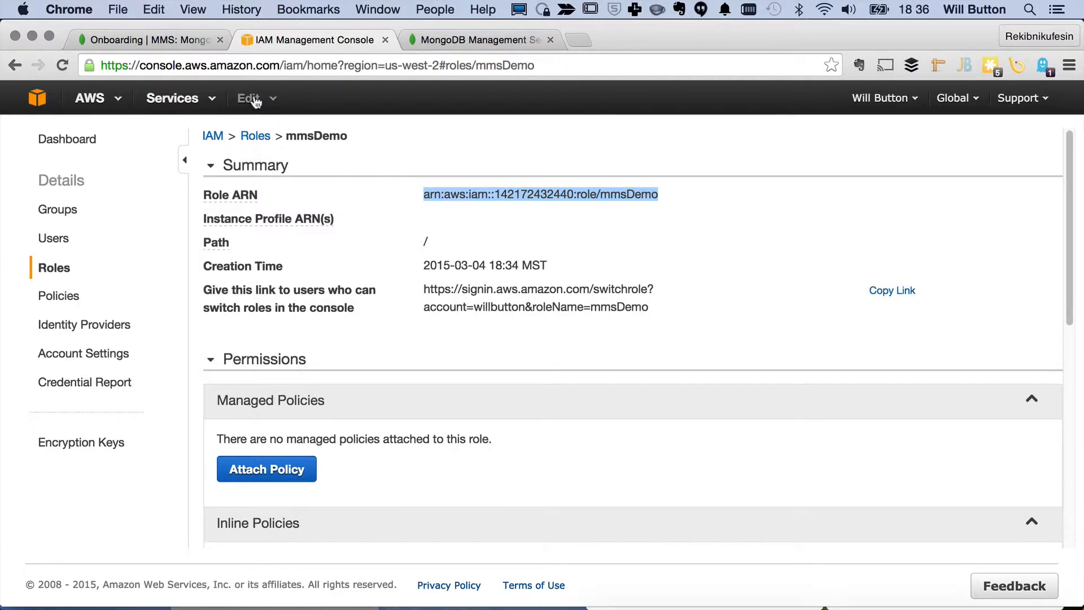
click(178, 40)
key(super+v)
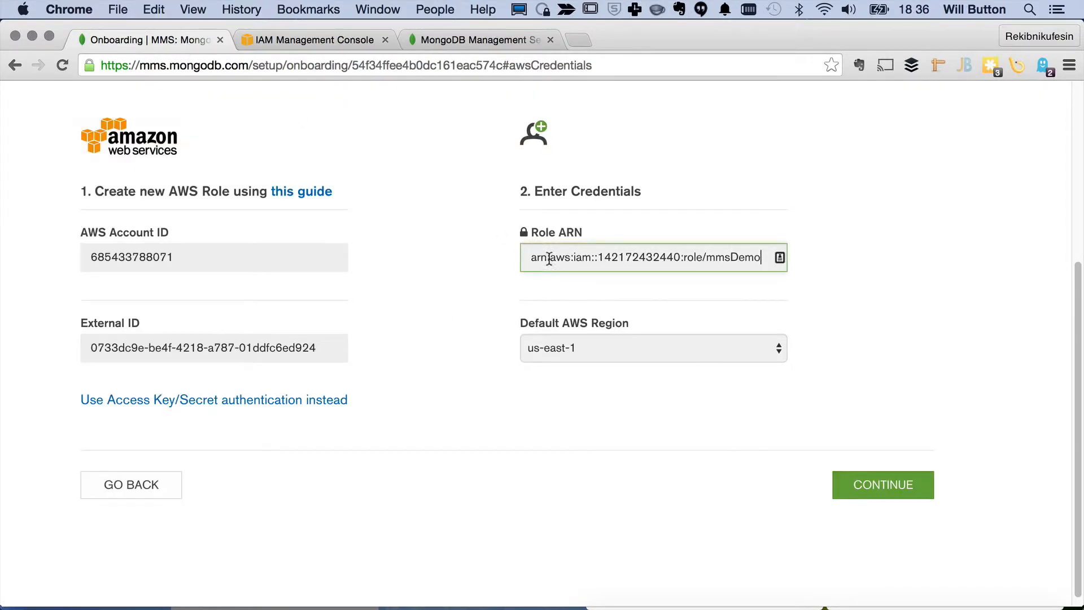
Set the default AWS region to us-west-2 and continue to the EC2 instance configuration
click(633, 350)
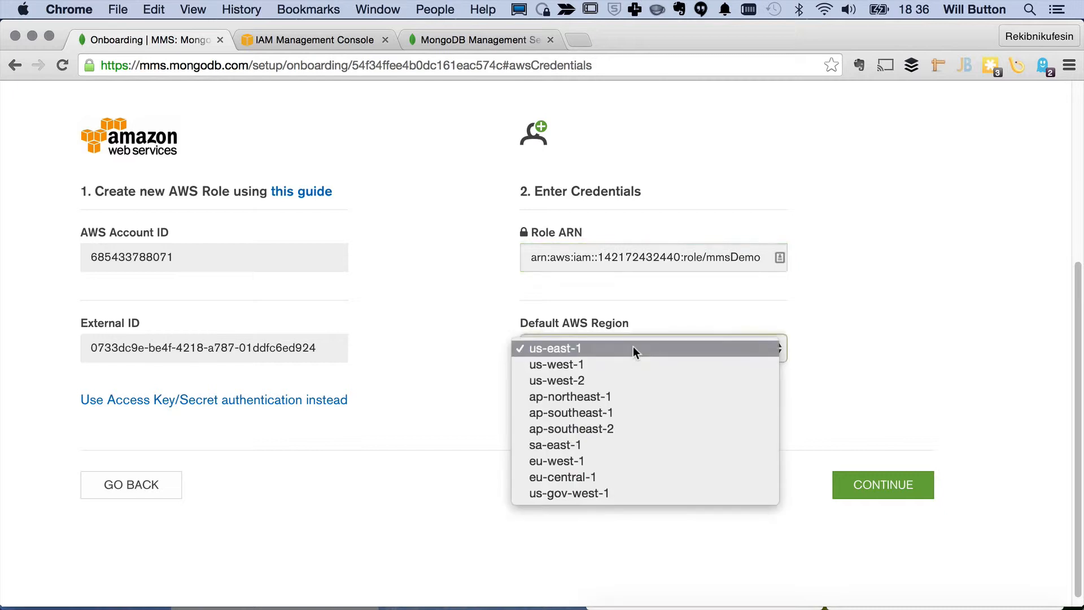
click(619, 380)
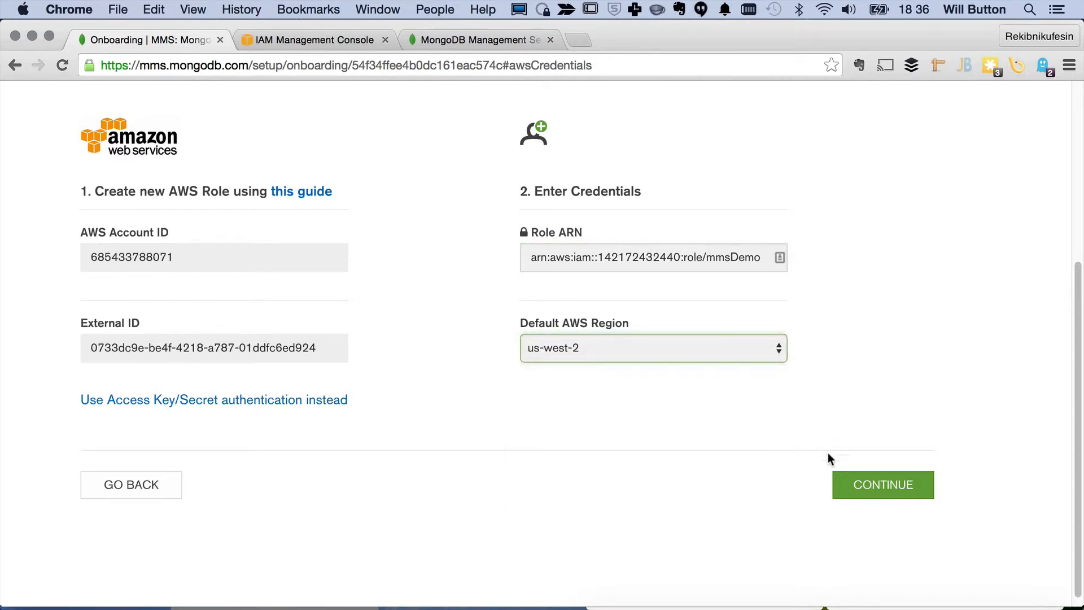
click(858, 474)
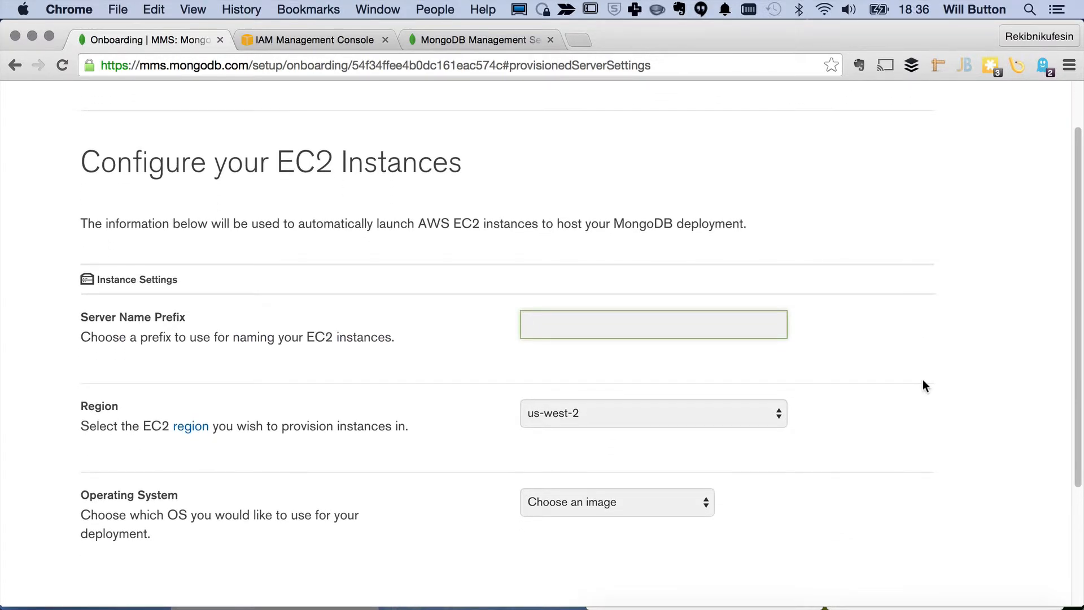
Set the server name prefix to mmsDemo and check the region choices, keeping us-west-2
scroll(923, 380, down, 2)
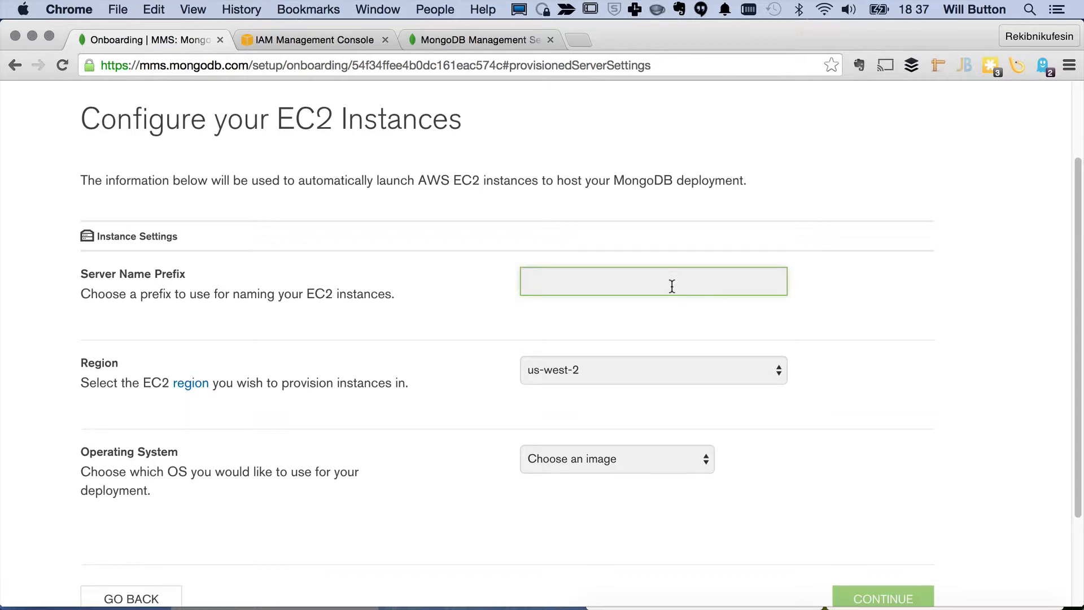
text(mmsDemo)
scroll(781, 429, down, 2)
click(709, 319)
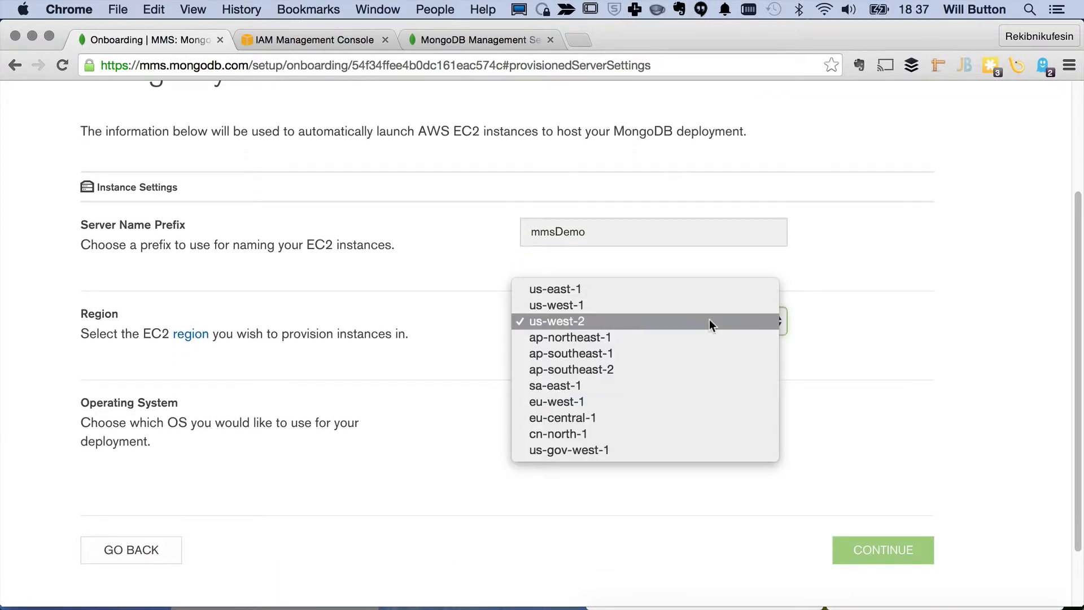
click(852, 314)
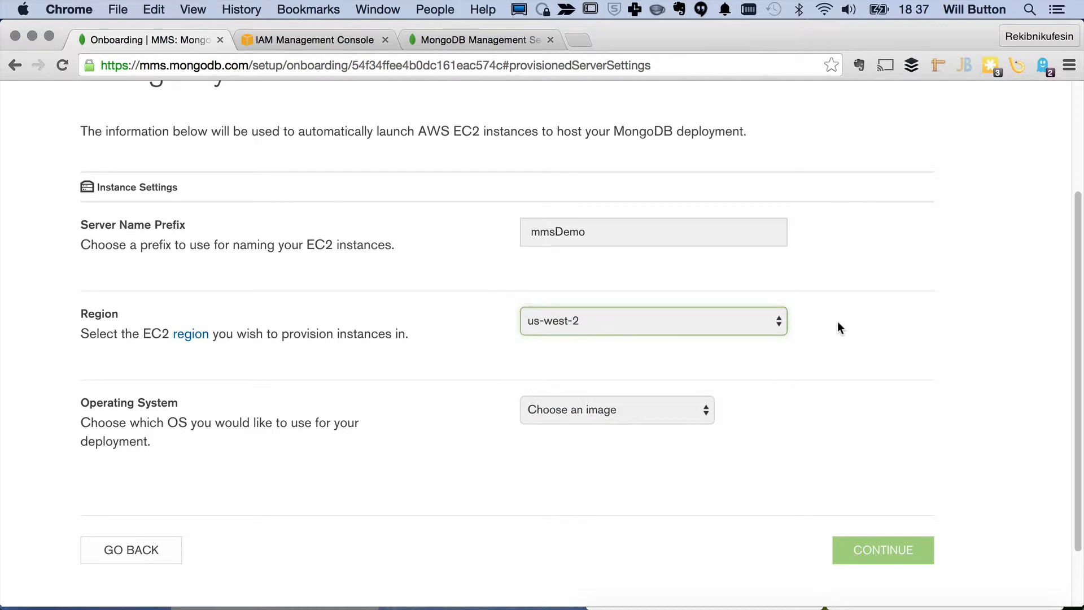
Choose Amazon Linux 3.4 as the operating system and m3.medium as the instance type
click(685, 414)
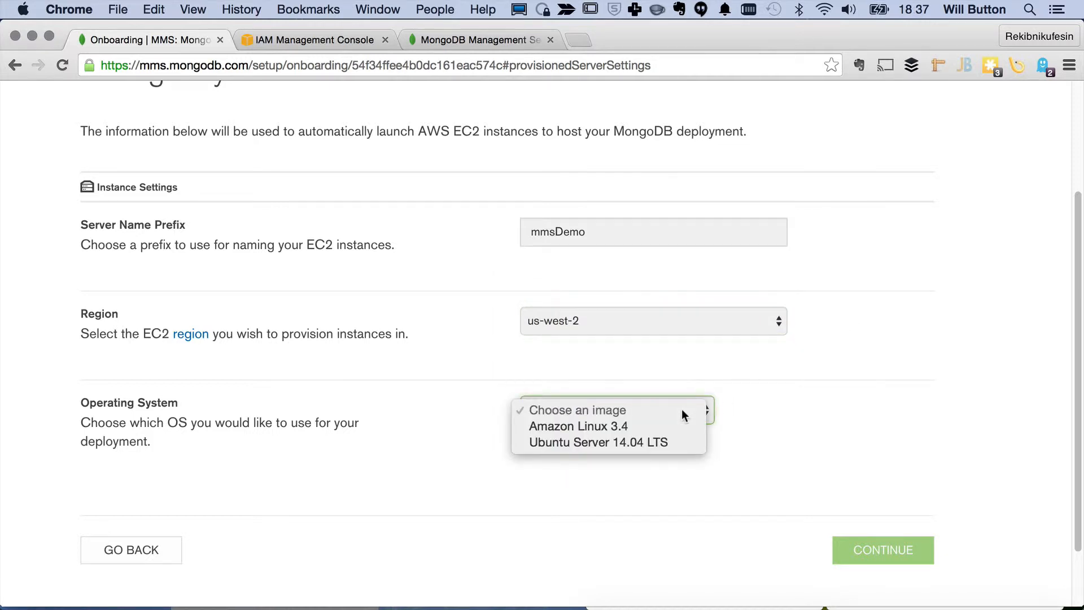
click(638, 428)
scroll(806, 491, down, 5)
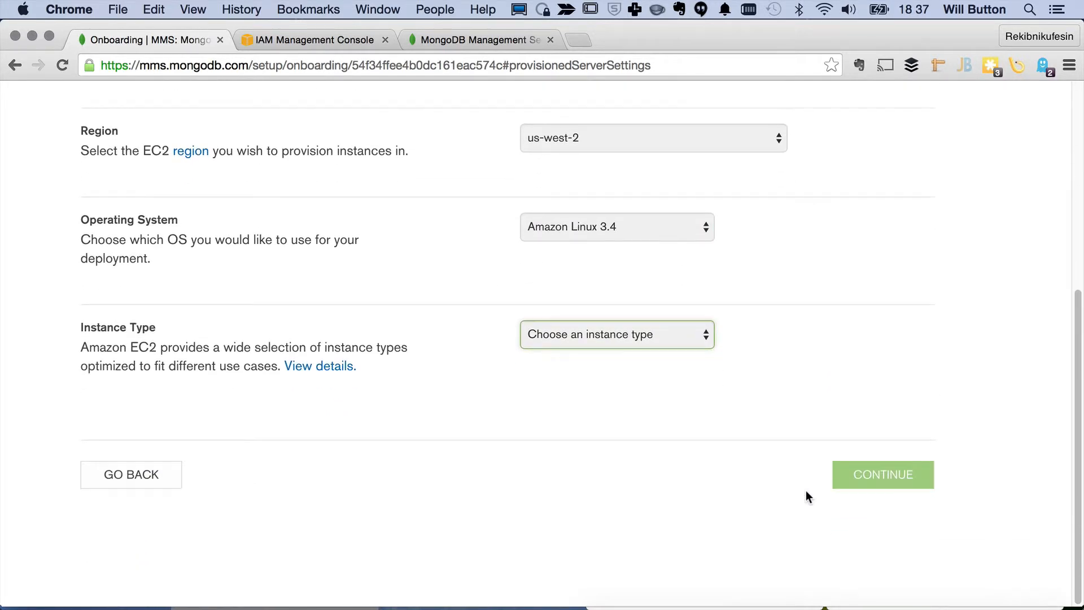
click(693, 343)
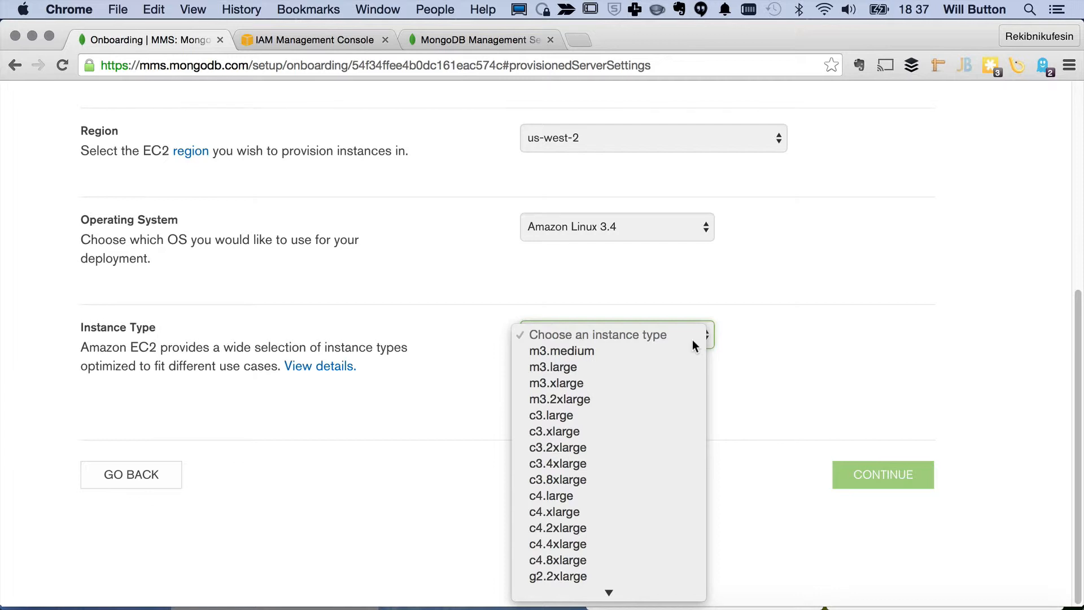
scroll(670, 355, down, 3)
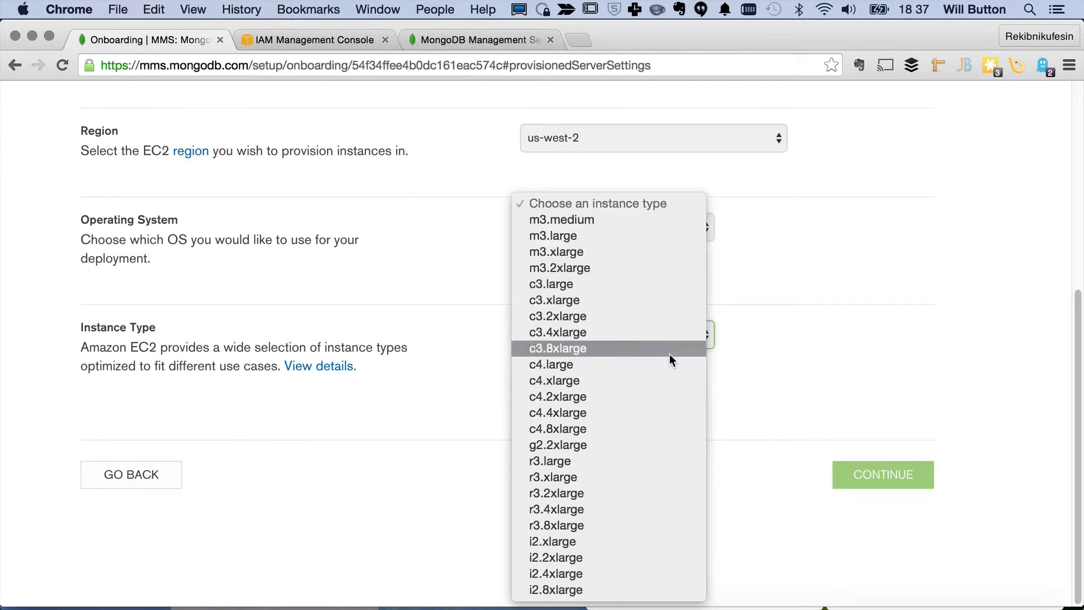
click(613, 221)
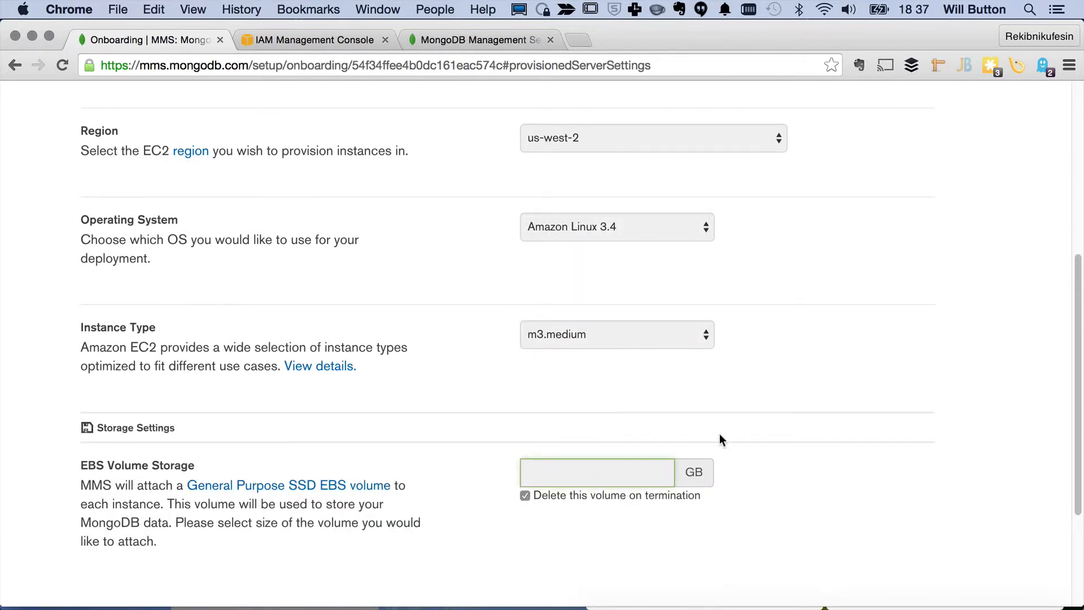
Set the EBS volume storage to 10 GB, keeping the option to delete the volume on termination
scroll(719, 439, down, 3)
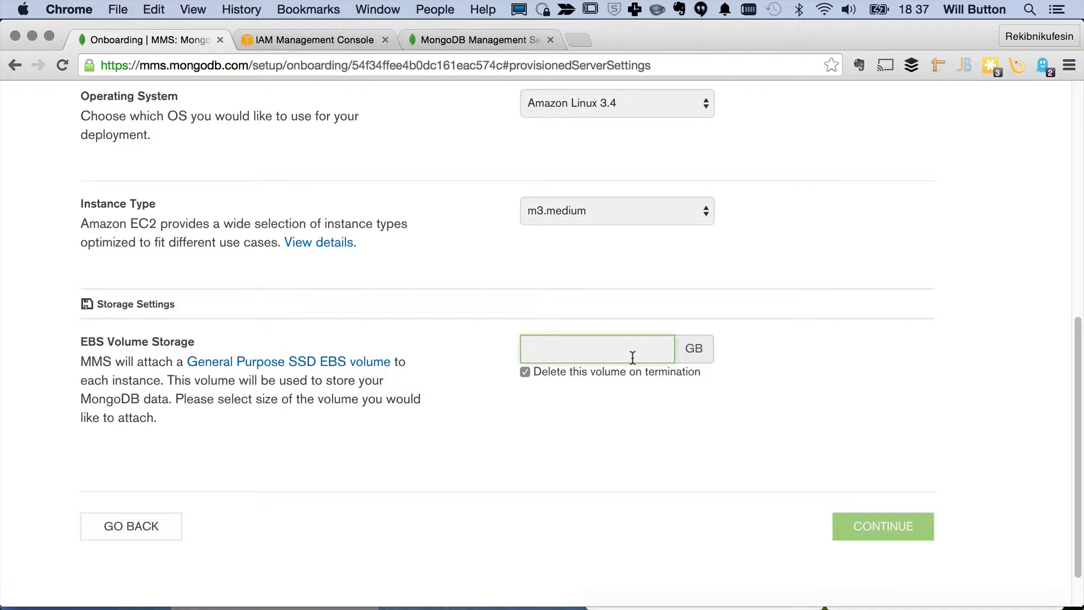
click(633, 357)
text(10)
scroll(760, 438, down, 2)
scroll(762, 373, down, 1)
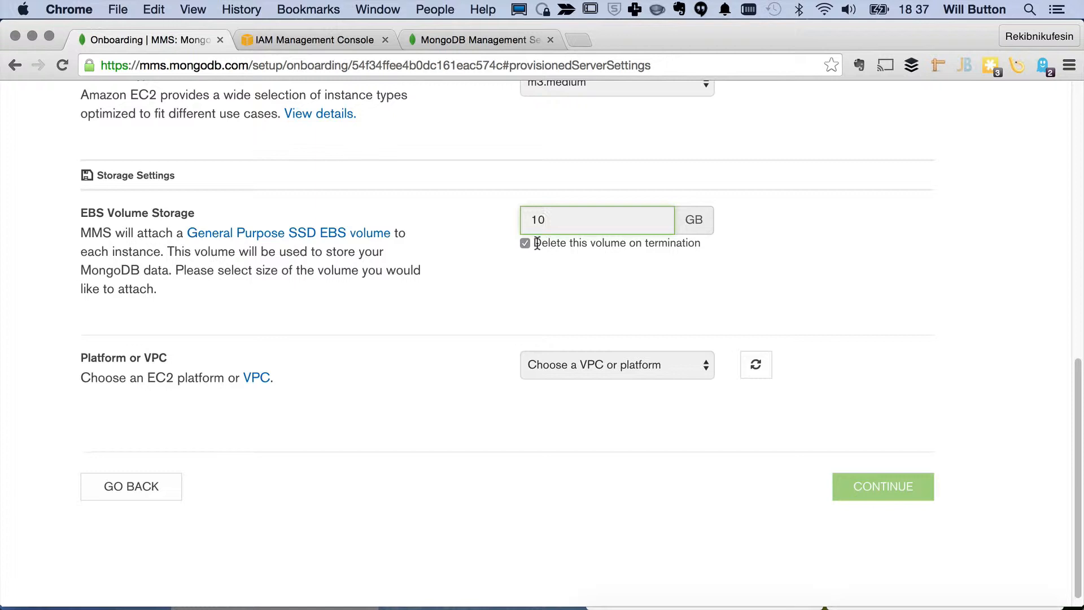
drag(534, 243, 703, 263)
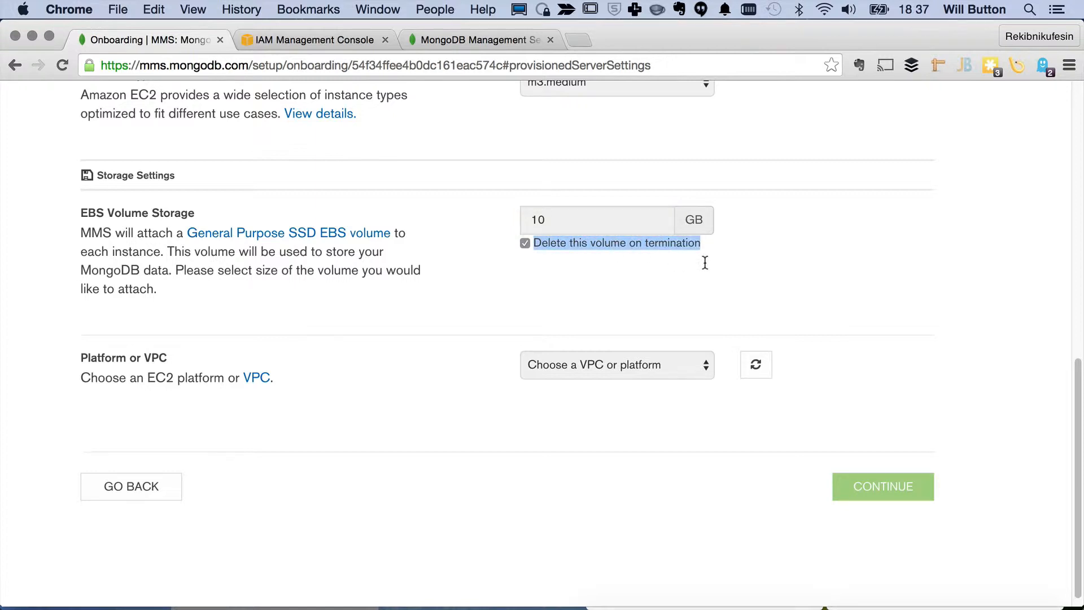
Select vpc-f870ac90 as the platform or VPC and set the subnets to Spread Across Zones
click(654, 365)
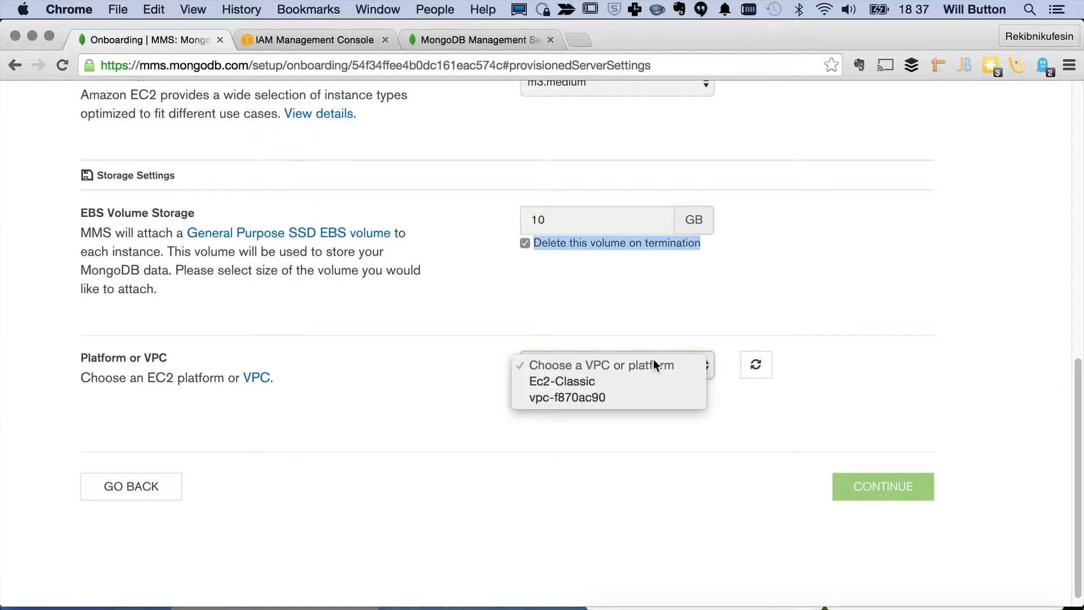
click(595, 398)
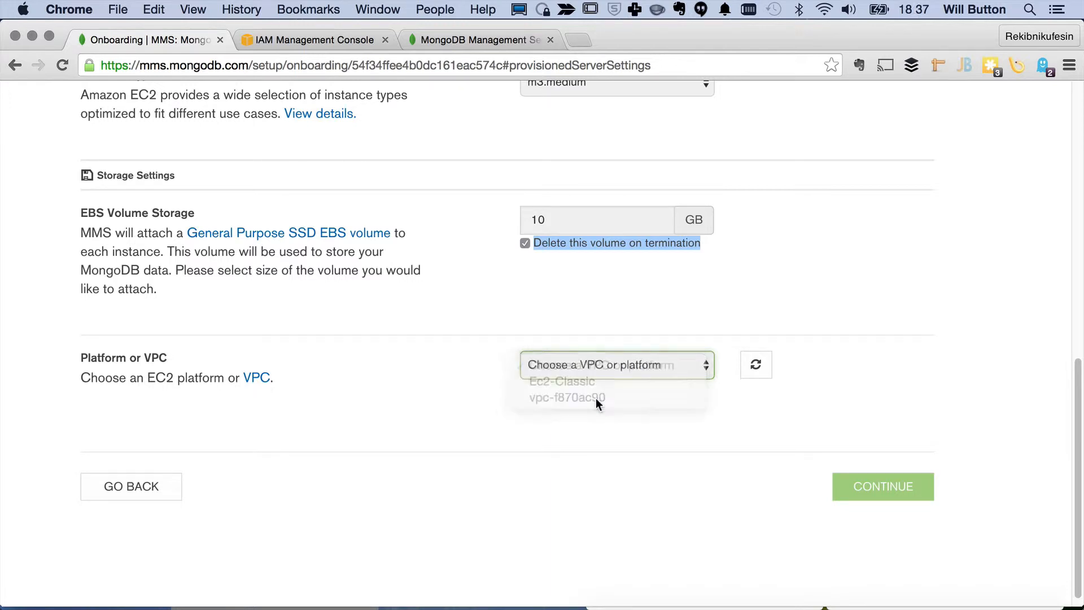
scroll(777, 454, down, 3)
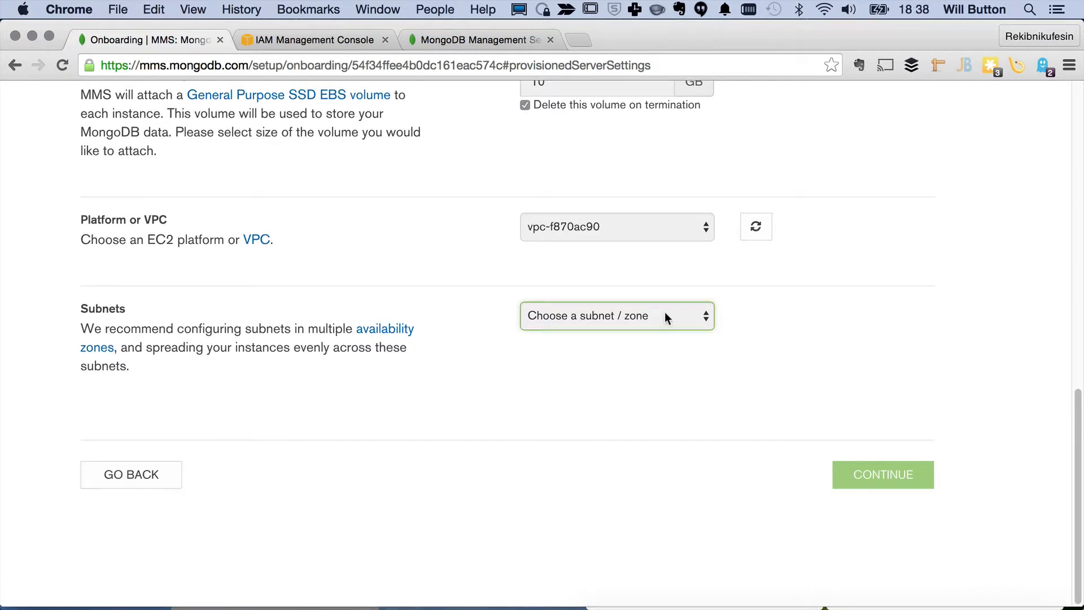
click(660, 323)
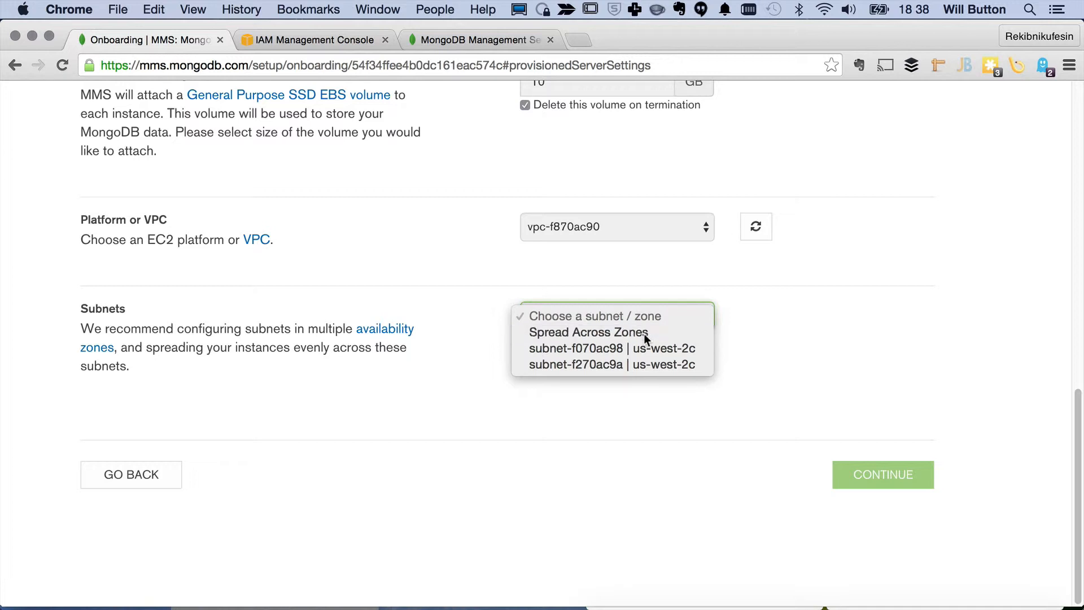
click(644, 333)
Select the default security group for the servers and review the SSH and TCP port requirements in its description
scroll(783, 349, down, 2)
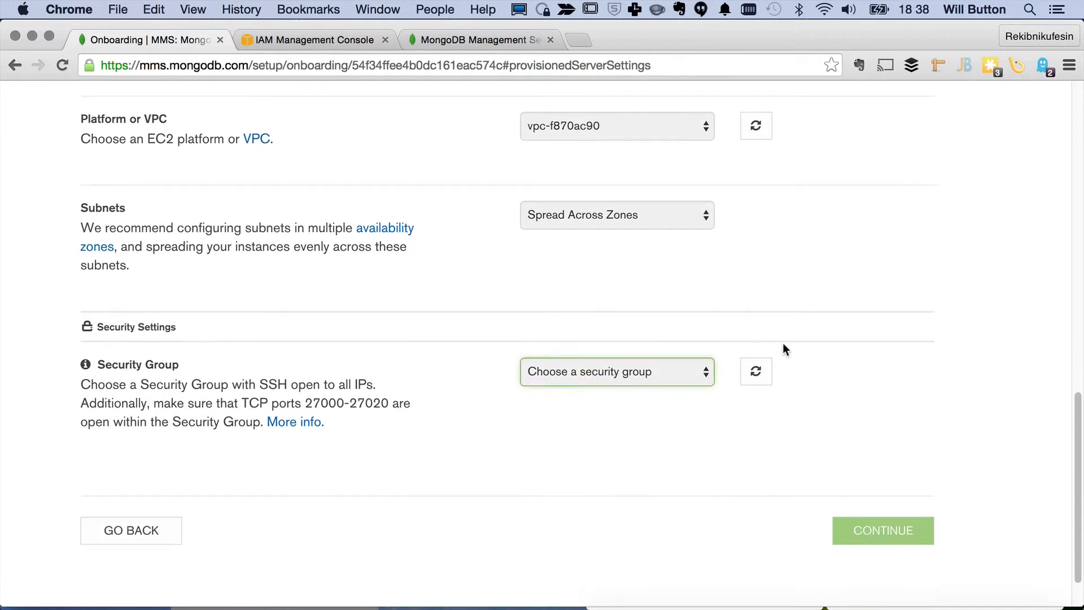
click(651, 373)
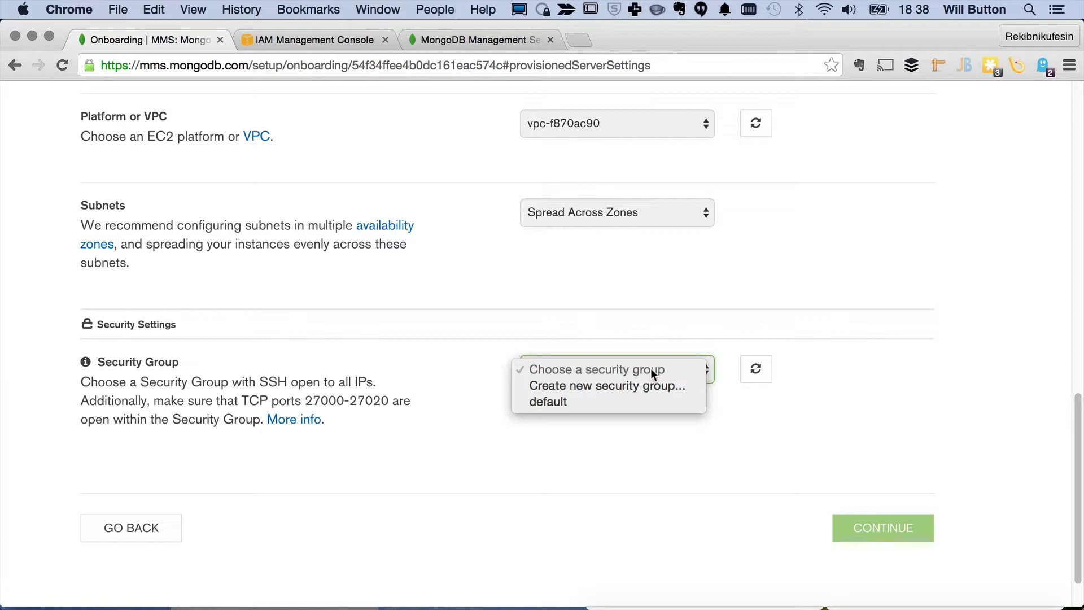
click(561, 401)
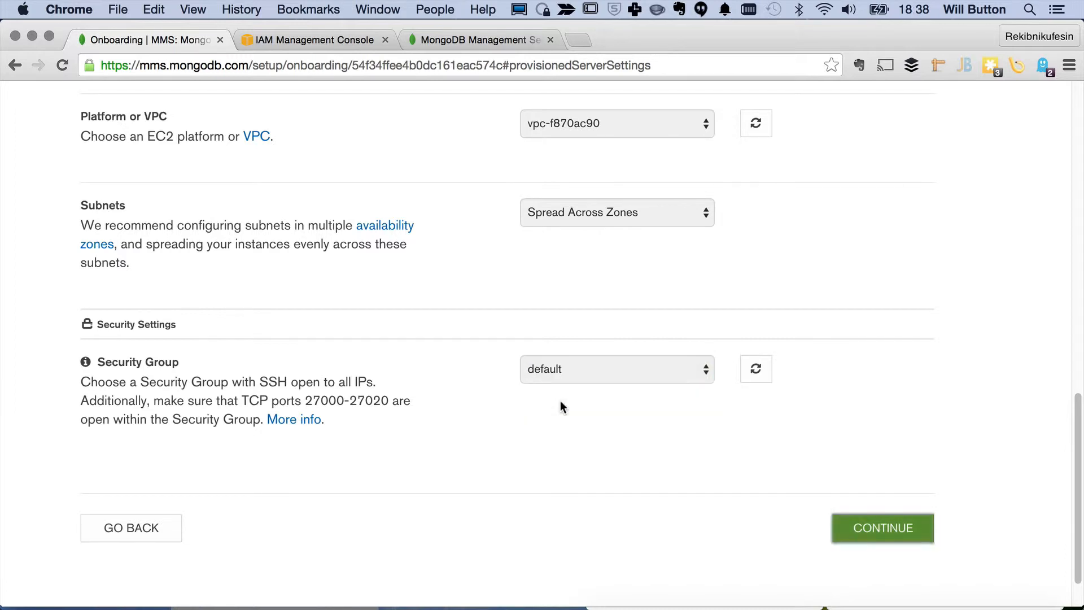
scroll(560, 402, down, 1)
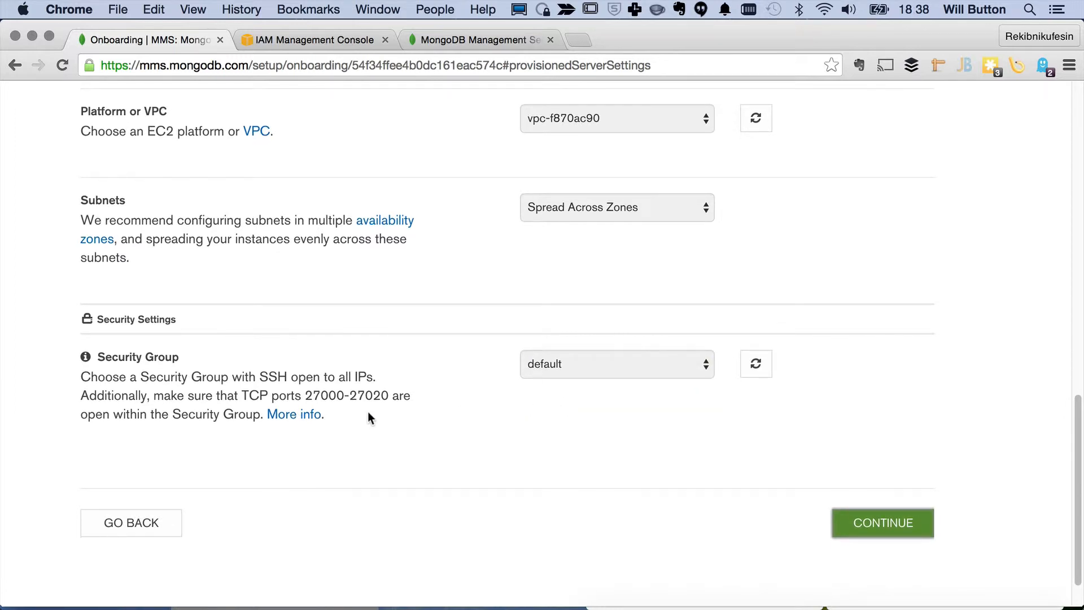
drag(367, 414, 69, 366)
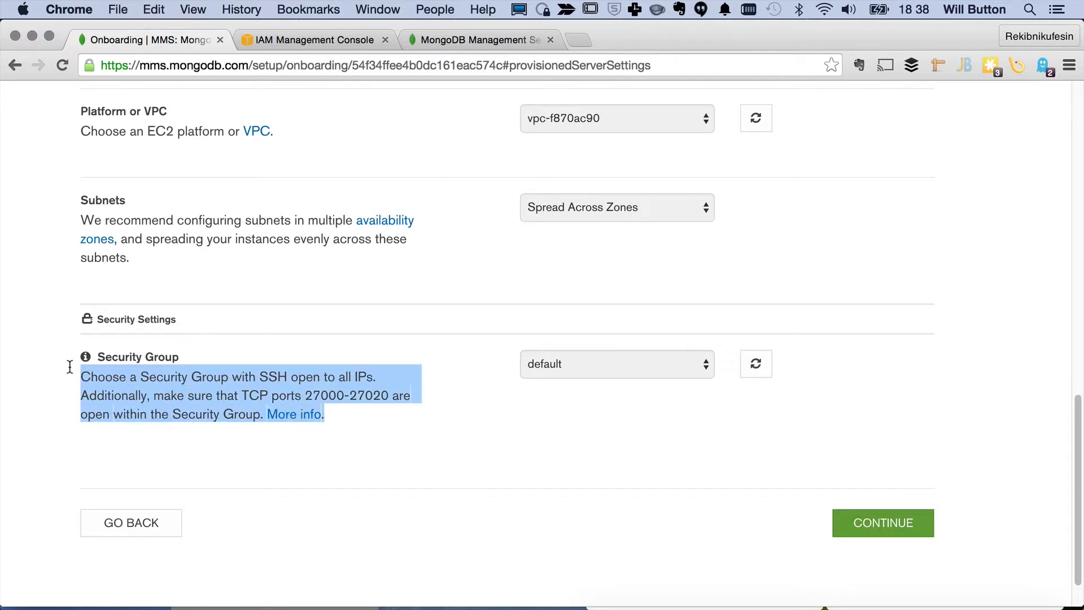
click(398, 414)
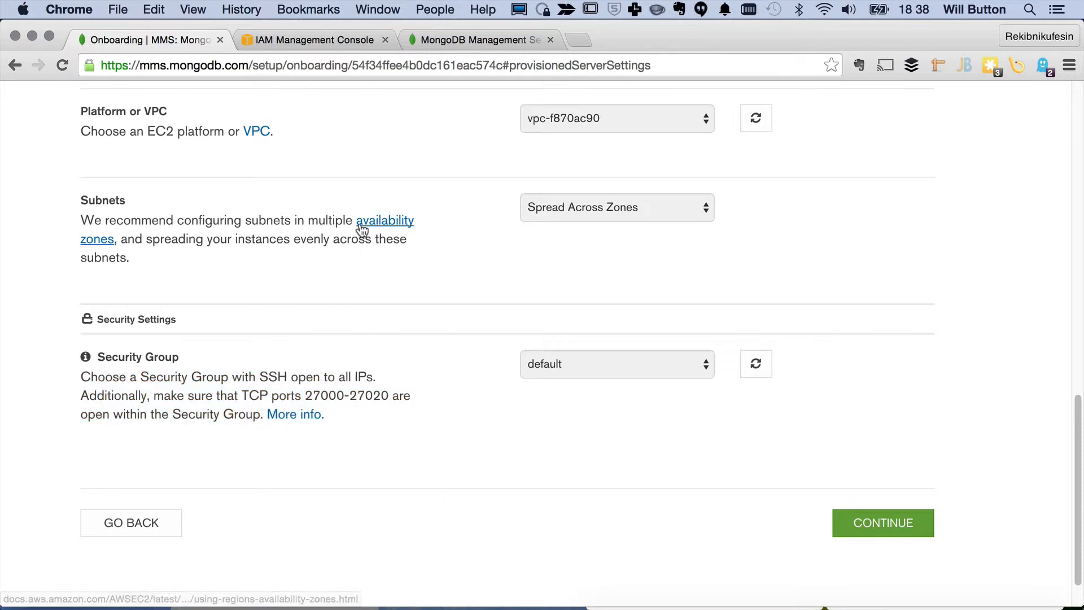
Switch to the AWS console and open the list of security groups in EC2
click(326, 39)
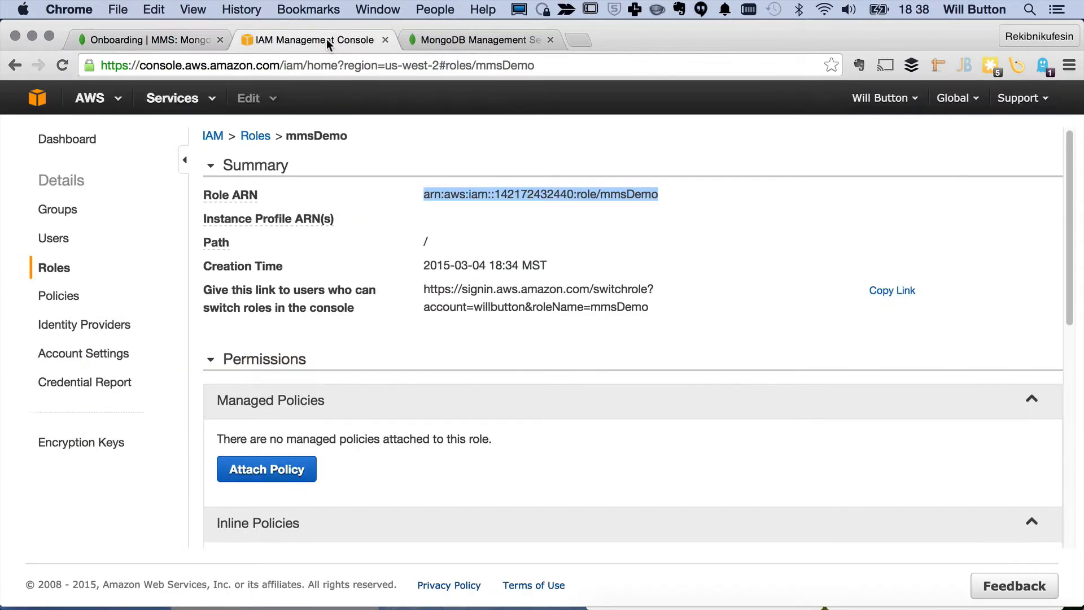
click(174, 98)
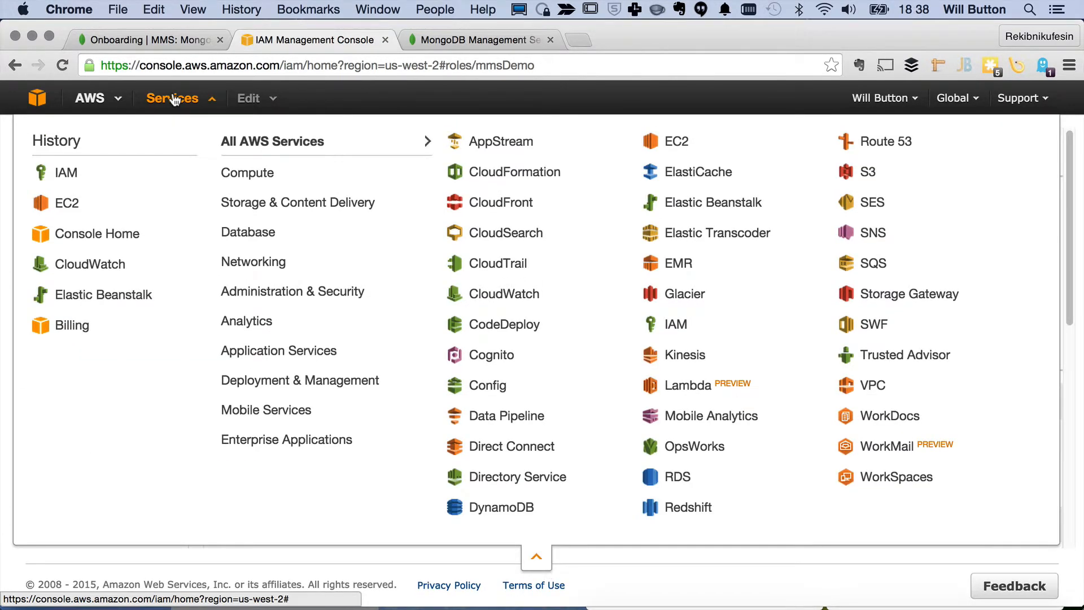
click(67, 205)
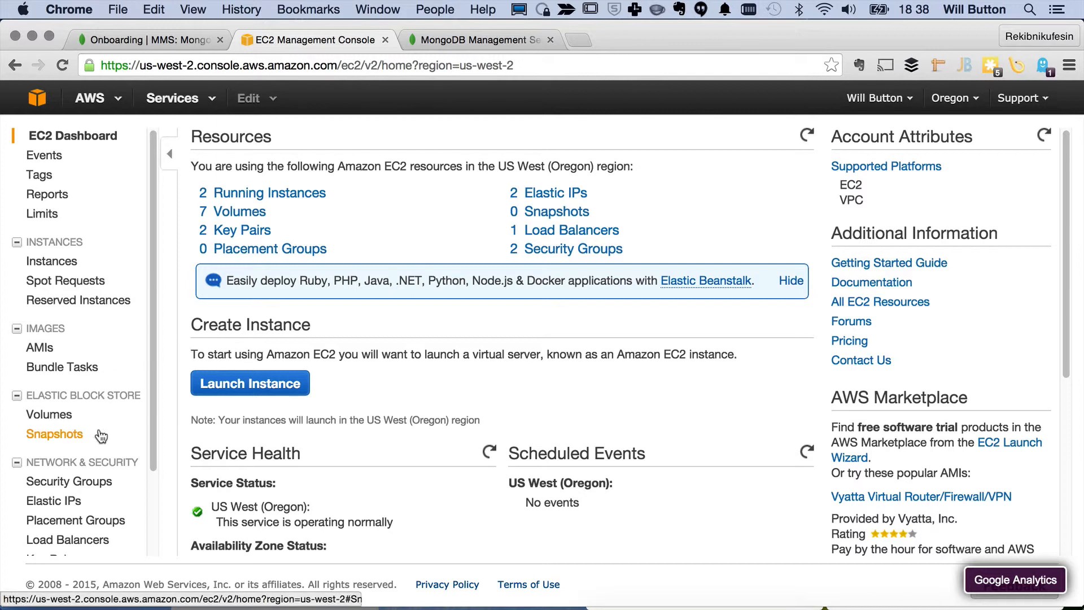
click(91, 482)
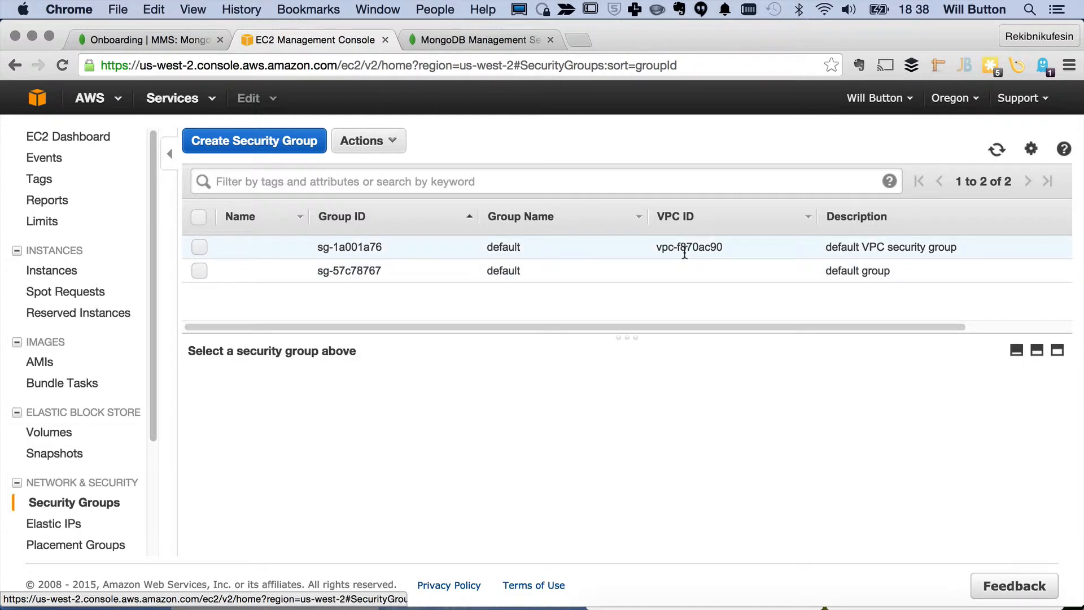
click(730, 245)
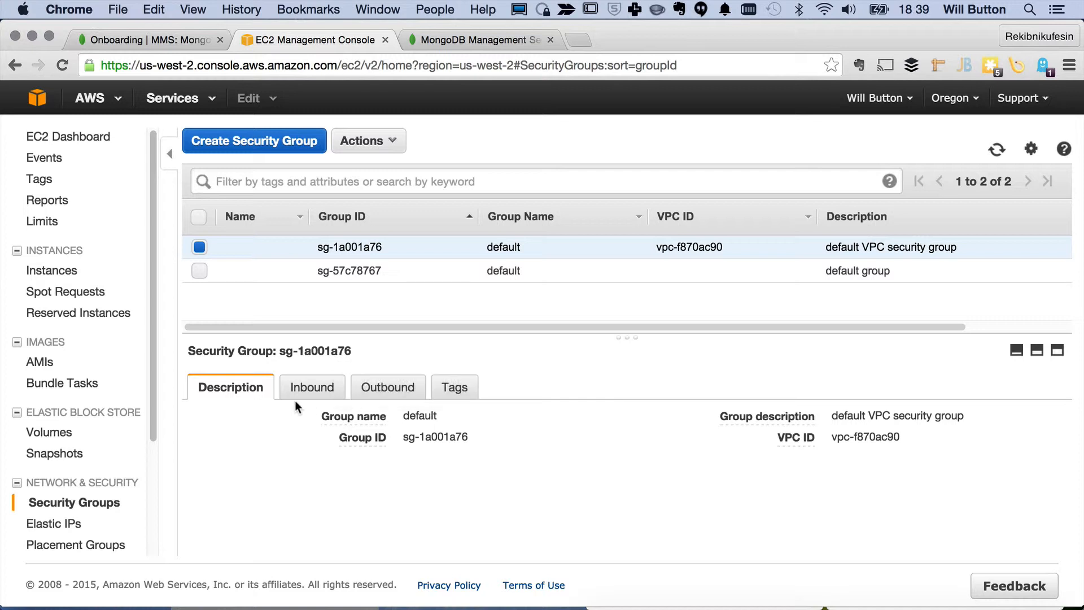
click(316, 388)
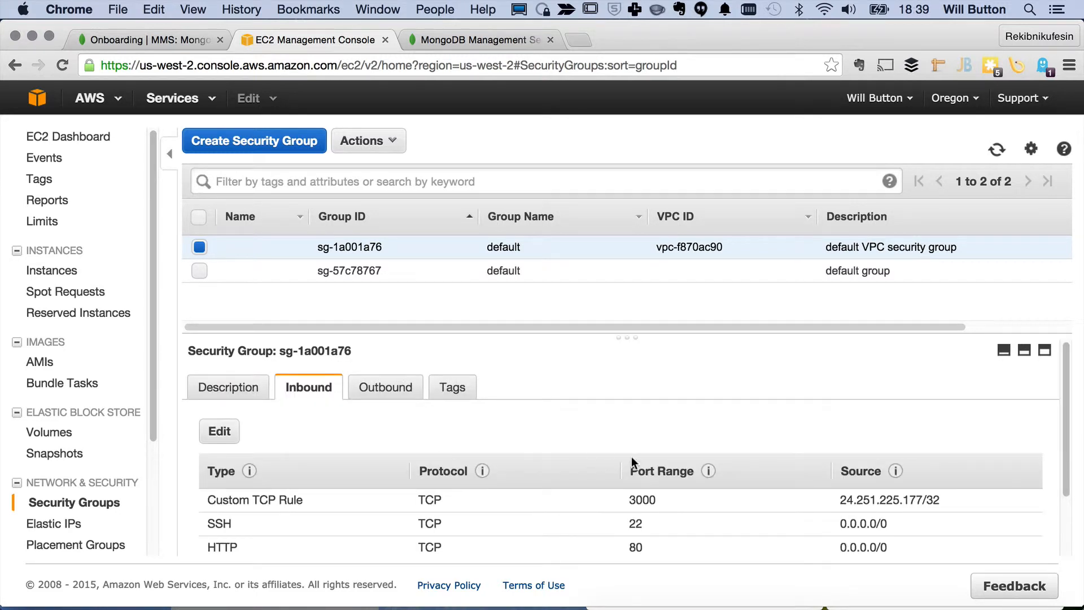
scroll(792, 492, down, 3)
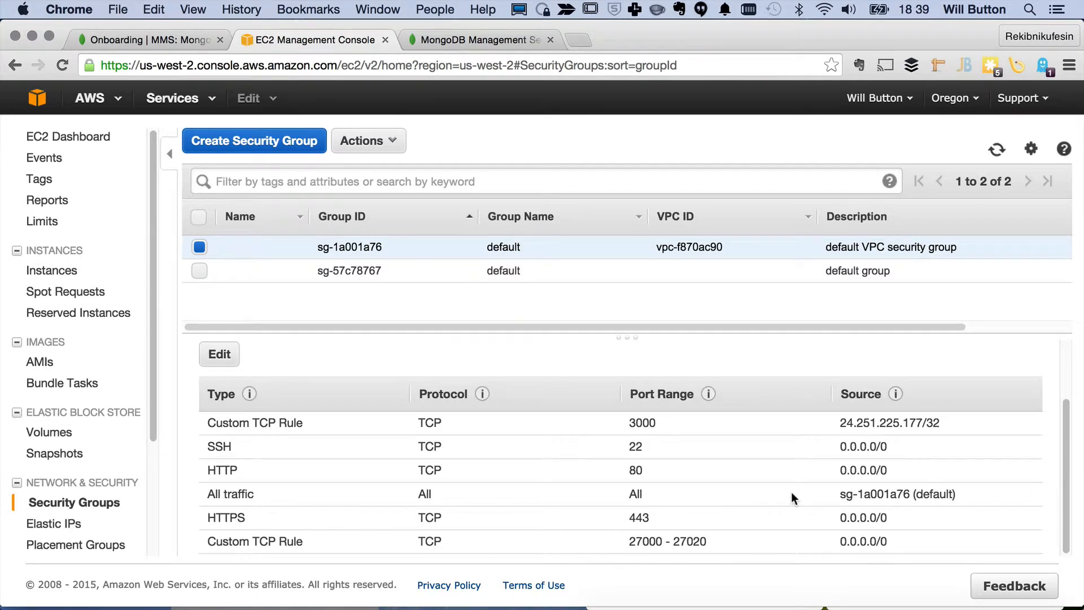
drag(904, 447, 203, 447)
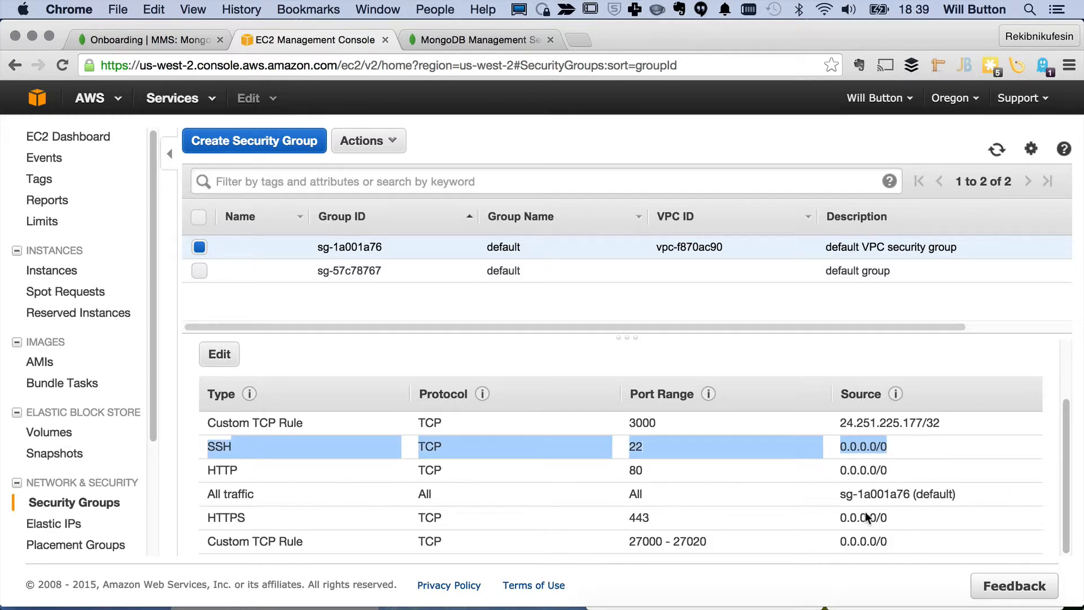
drag(901, 544, 744, 514)
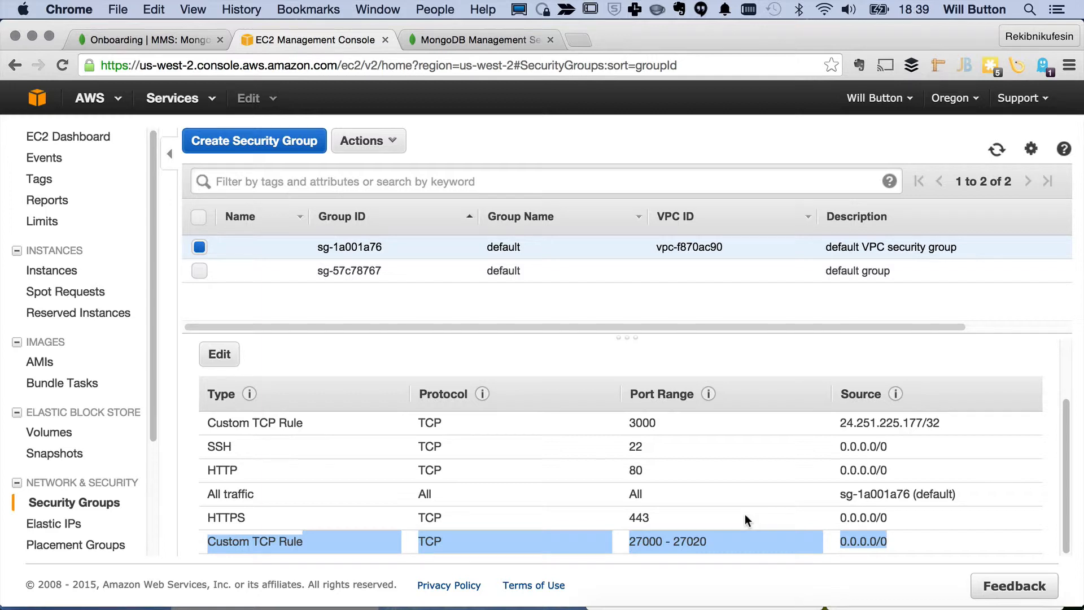
click(891, 541)
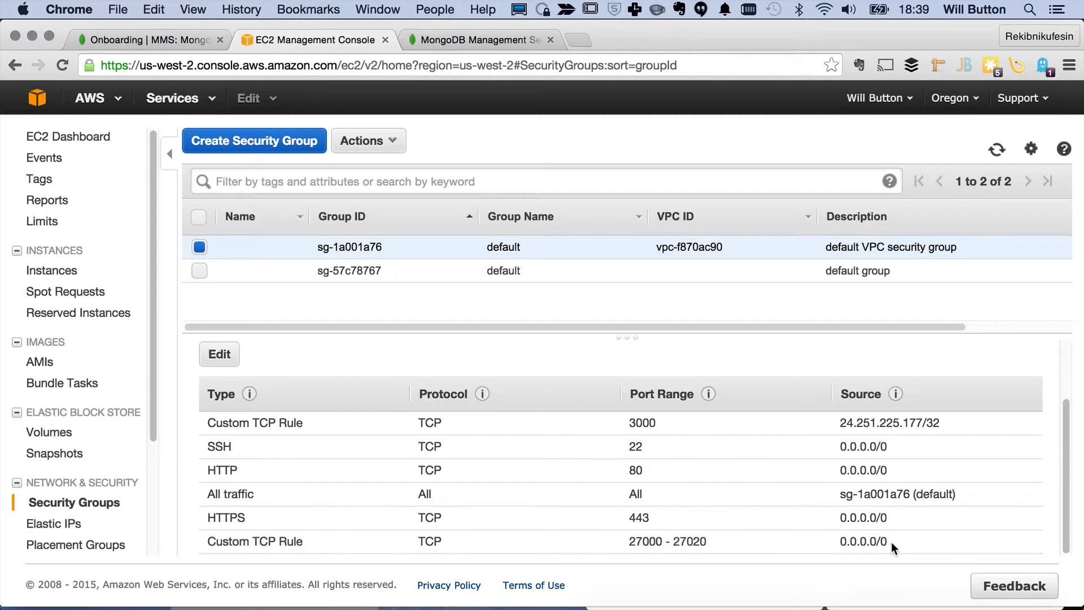
Return to the MMS setup, accept the server settings and start provisioning the servers
click(185, 38)
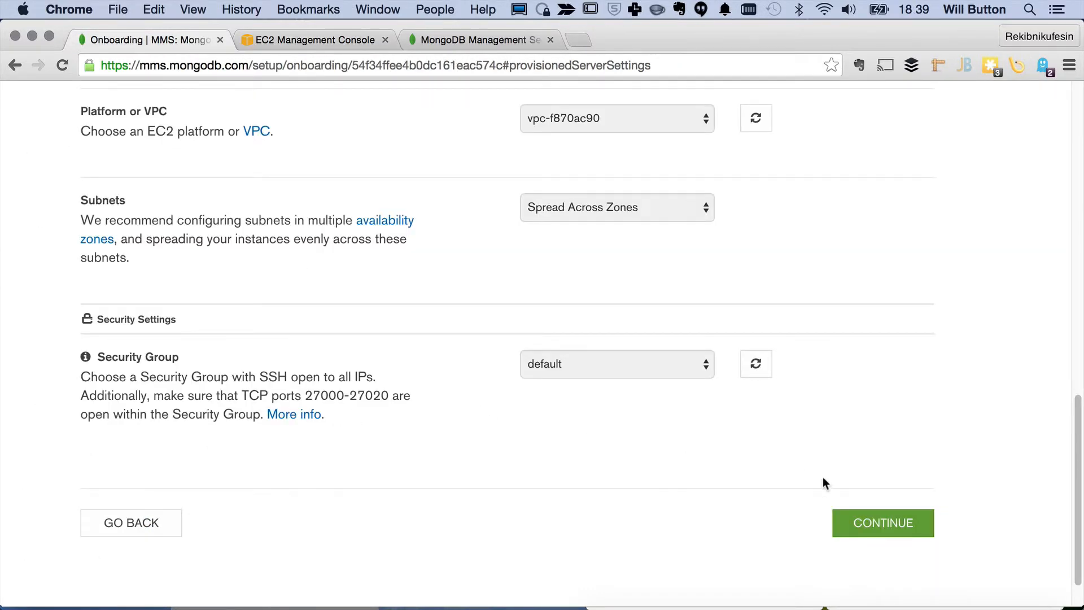
click(881, 524)
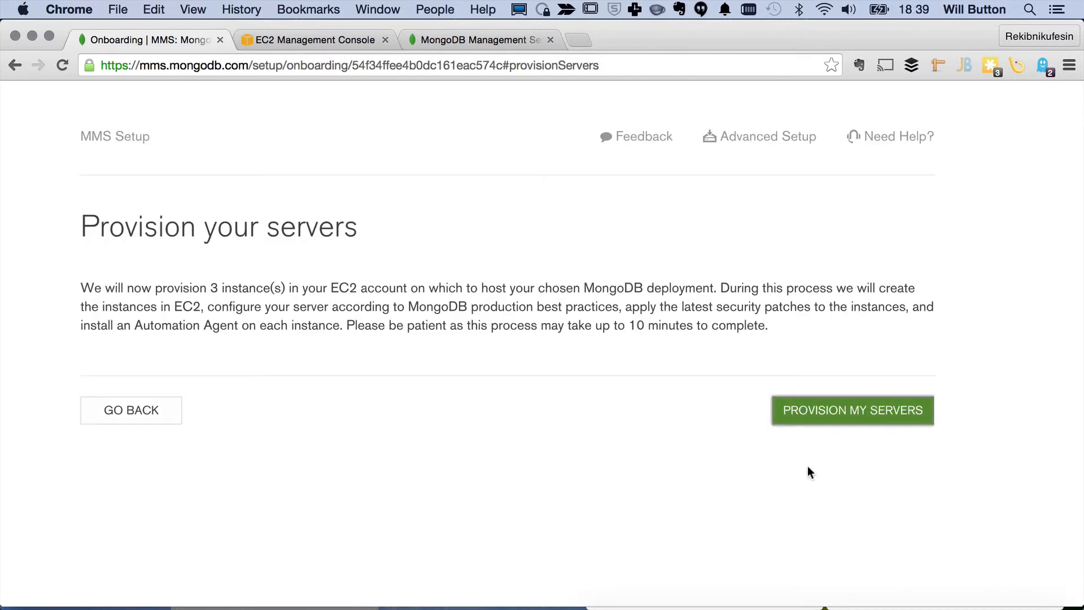
click(835, 406)
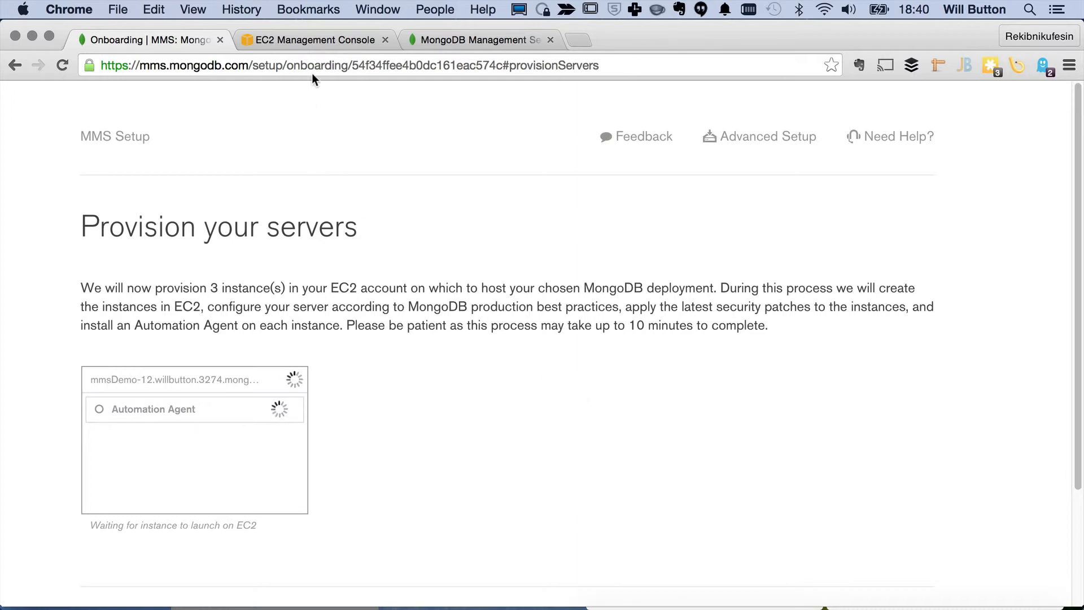
Check the launch state of the mmsDemo servers in the EC2 instance list and return to the MMS setup
click(333, 38)
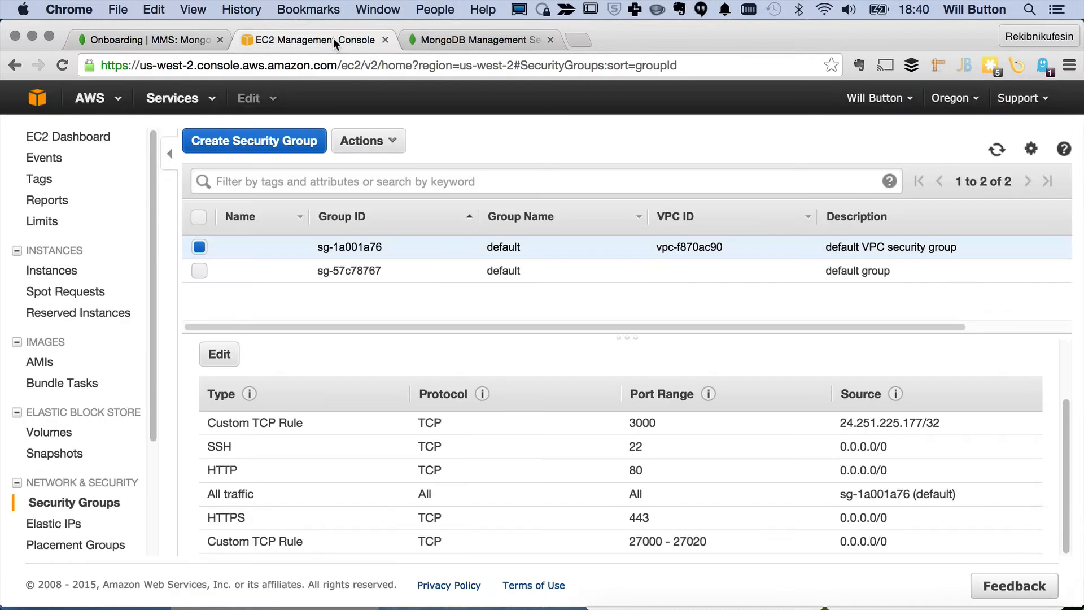
click(52, 270)
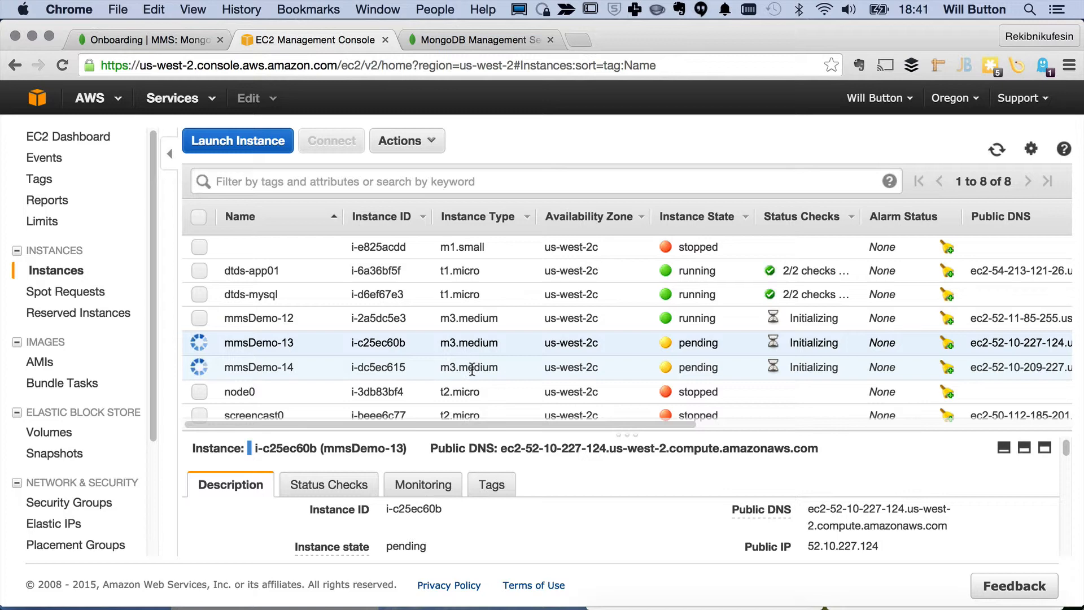
click(156, 45)
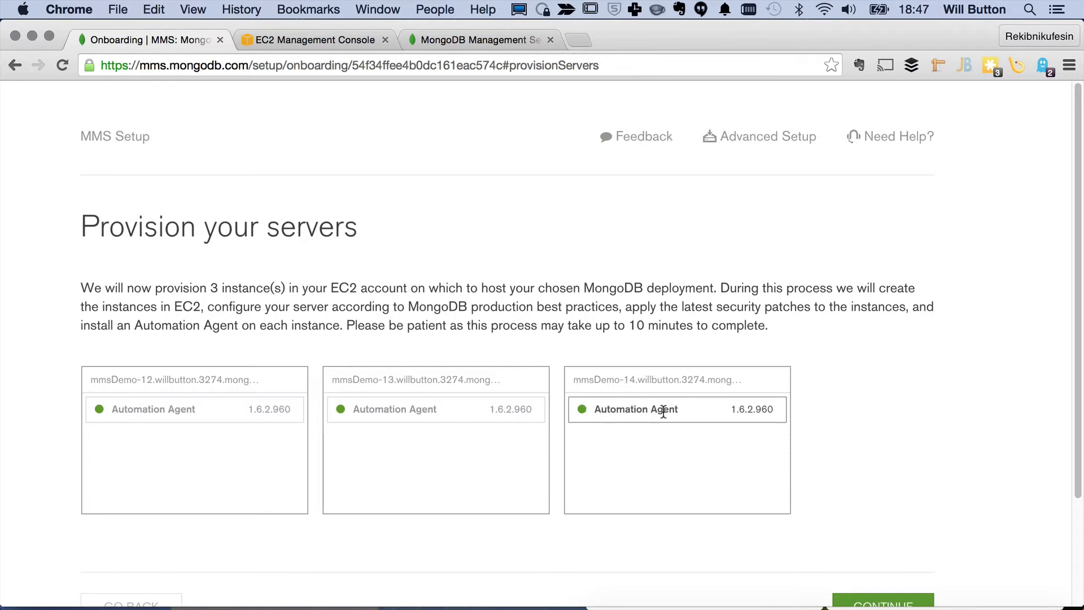
Check the Automation Agent status and version on the mmsDemo-14 server
drag(681, 415, 596, 414)
triple_click(596, 414)
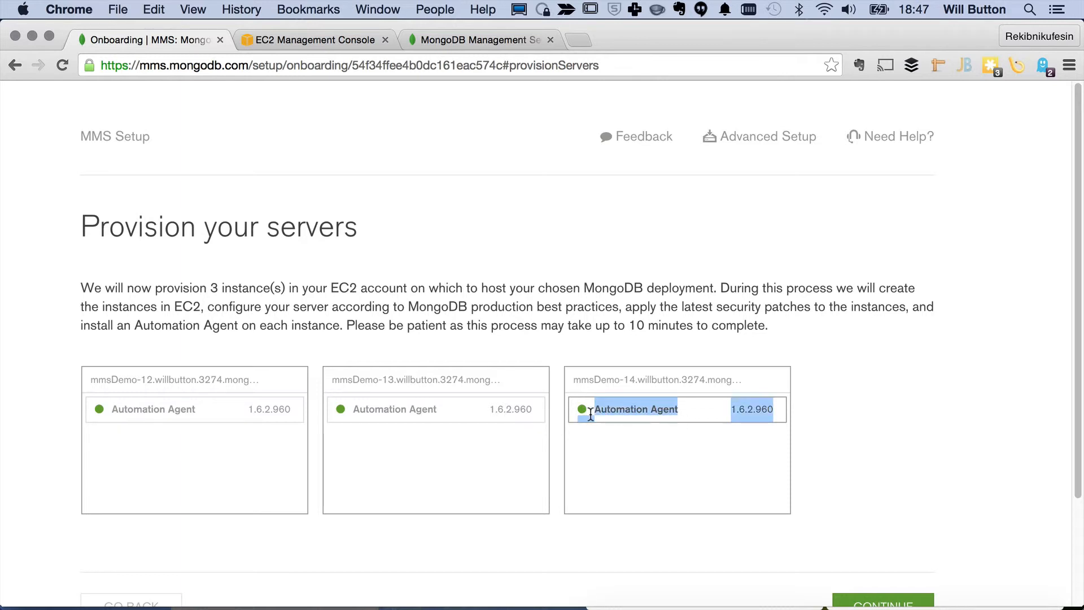
click(778, 411)
triple_click(764, 408)
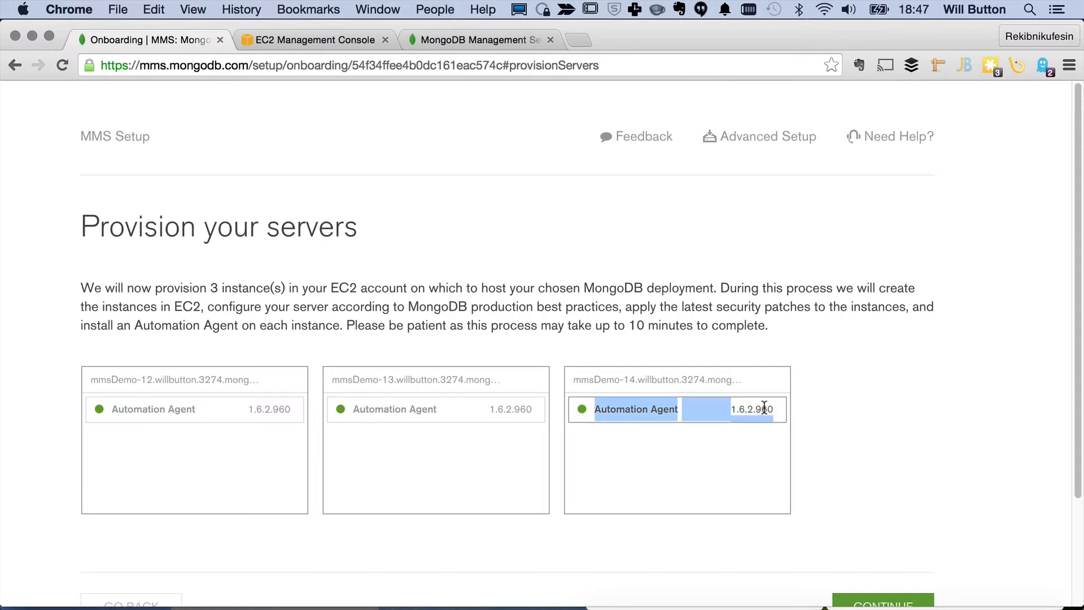
click(726, 409)
triple_click(757, 408)
click(781, 455)
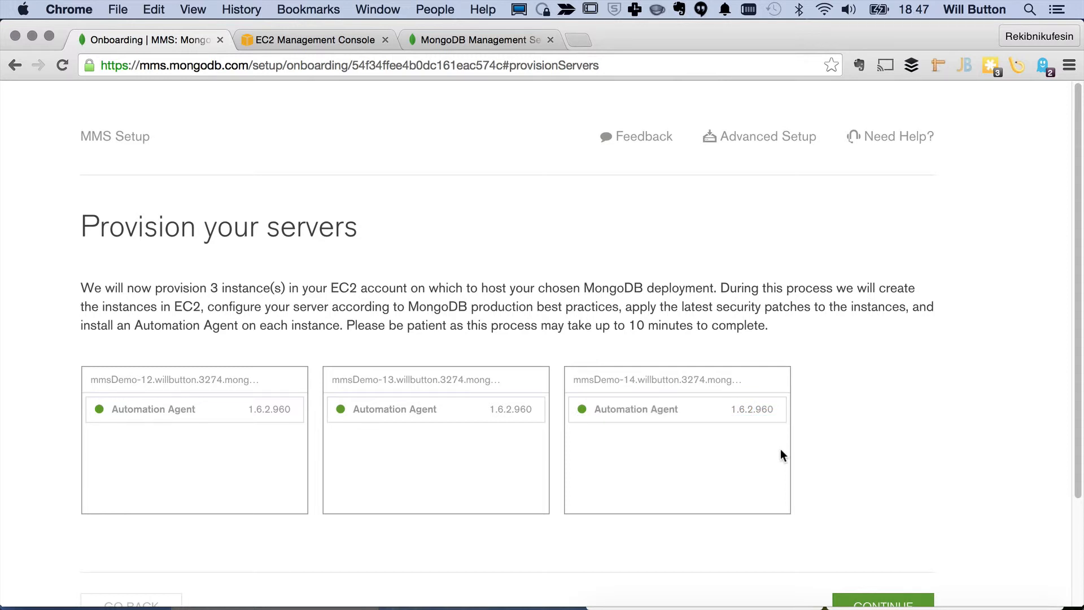
Refresh the EC2 instance list and select mmsDemo-12, mmsDemo-13 and mmsDemo-14 to check their state and status checks
click(320, 39)
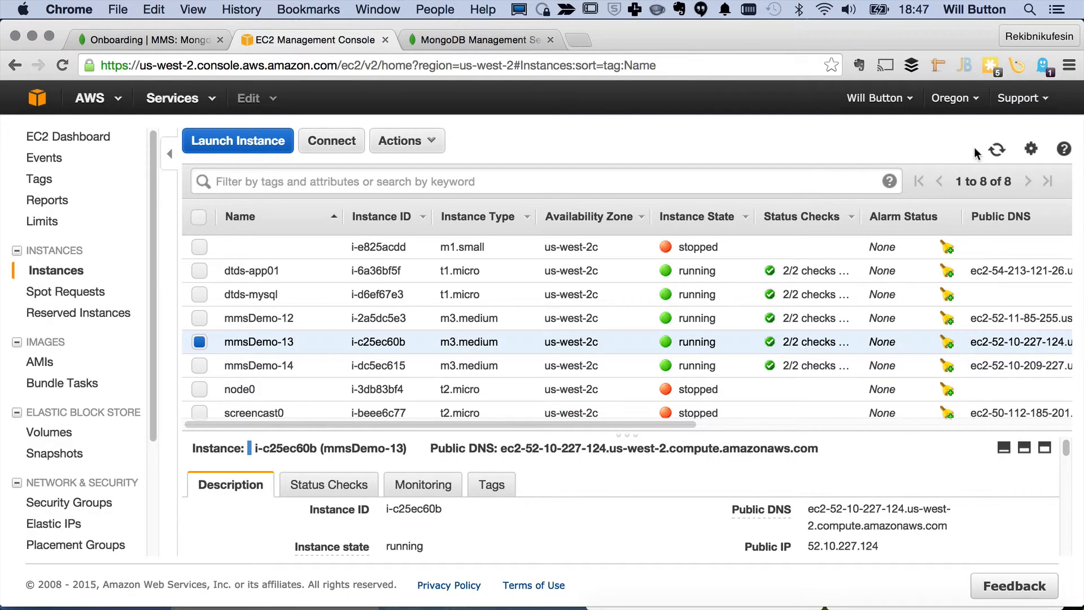
click(997, 149)
click(195, 319)
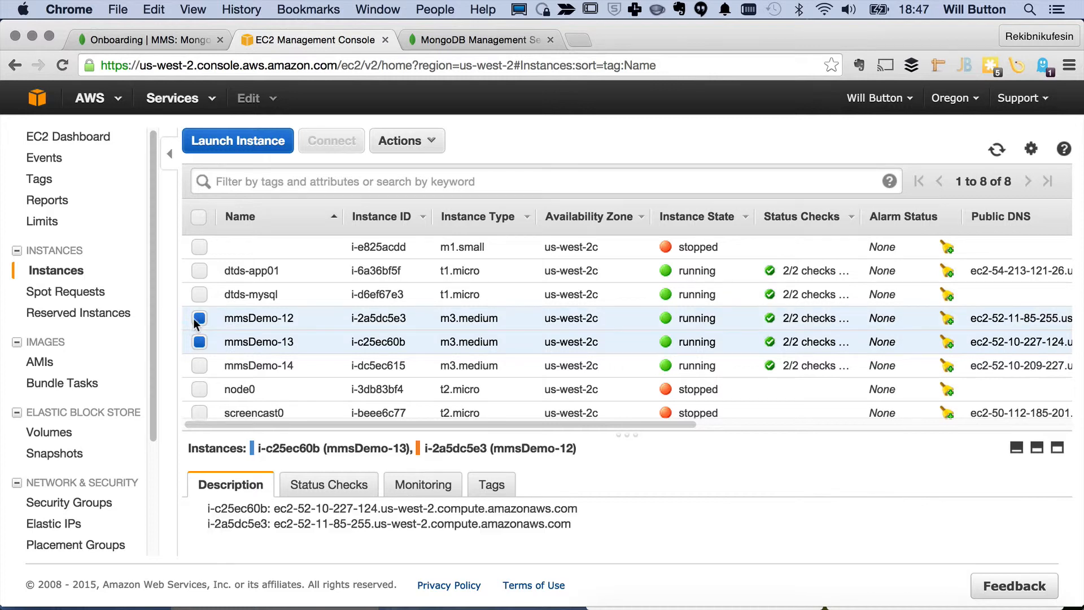
click(199, 366)
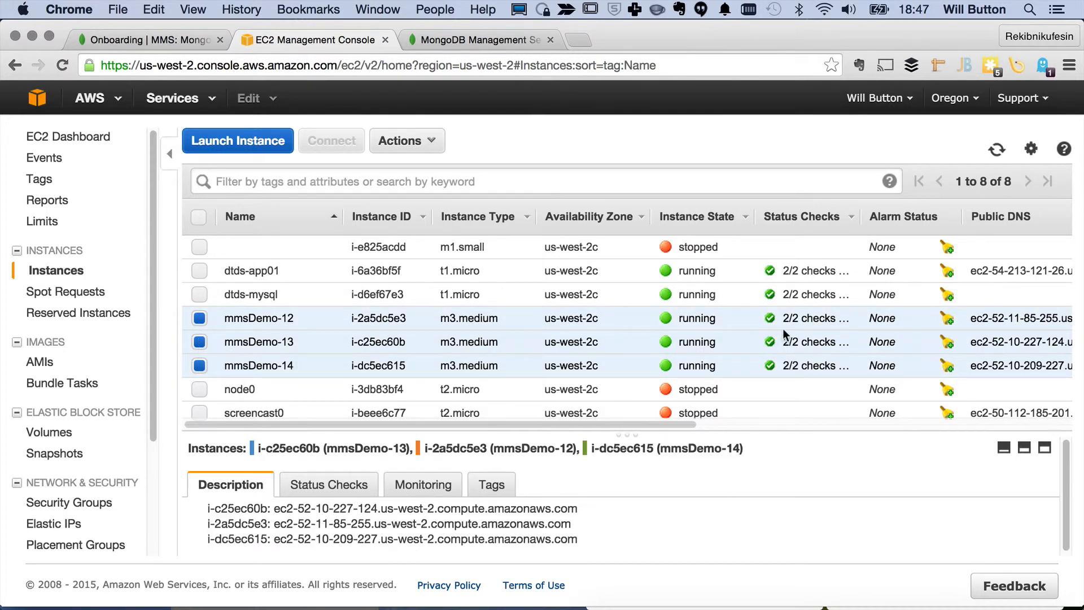
Remove the Backup Agent from mmsDemo-12 in the MMS Review & Deploy stage and deploy the replica set
click(143, 40)
scroll(775, 314, down, 4)
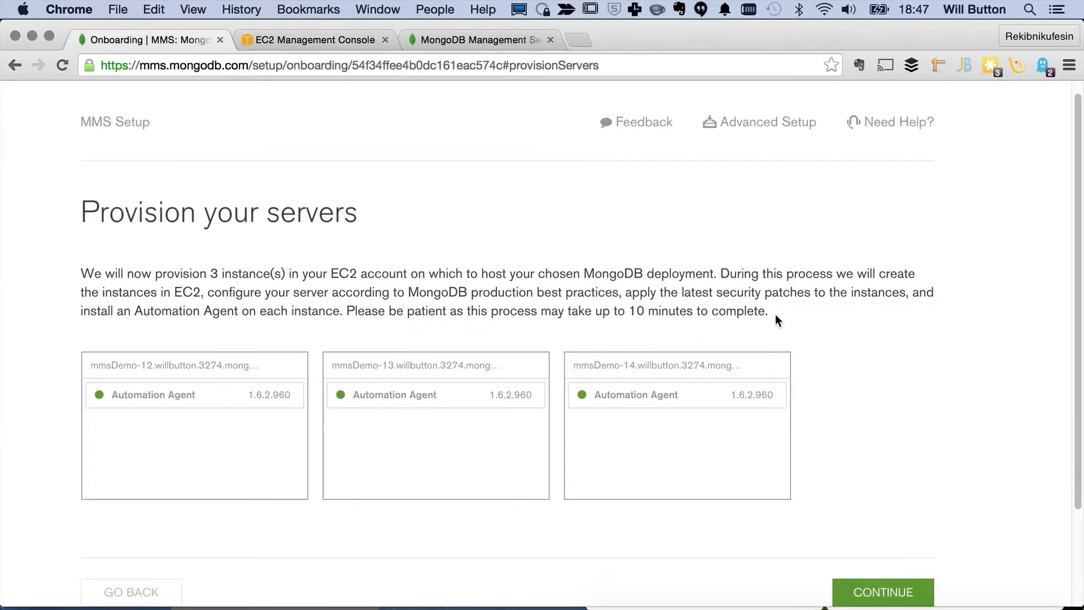
click(870, 509)
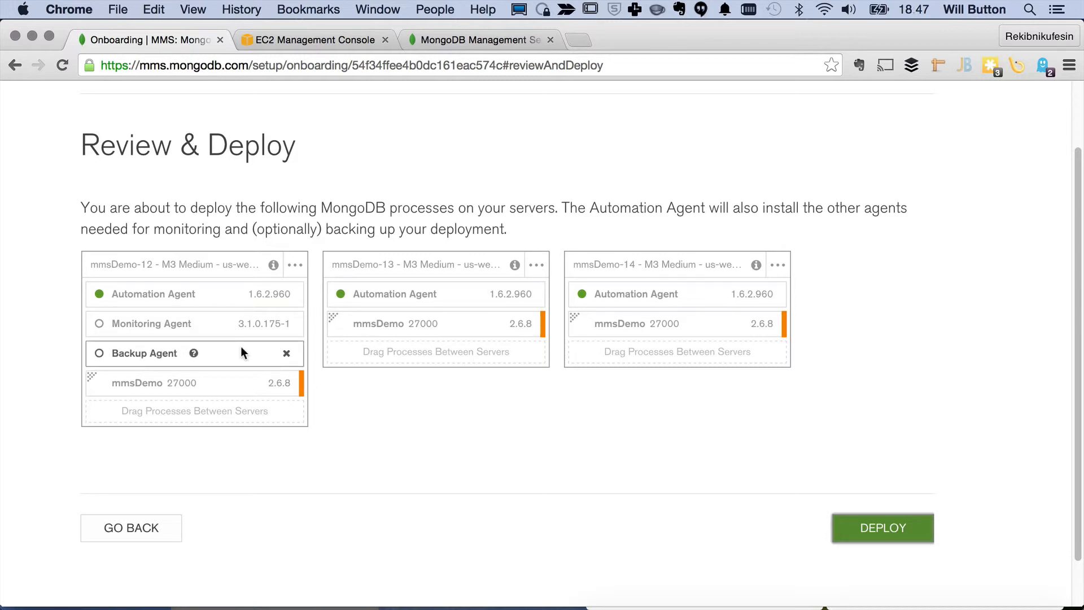
click(286, 358)
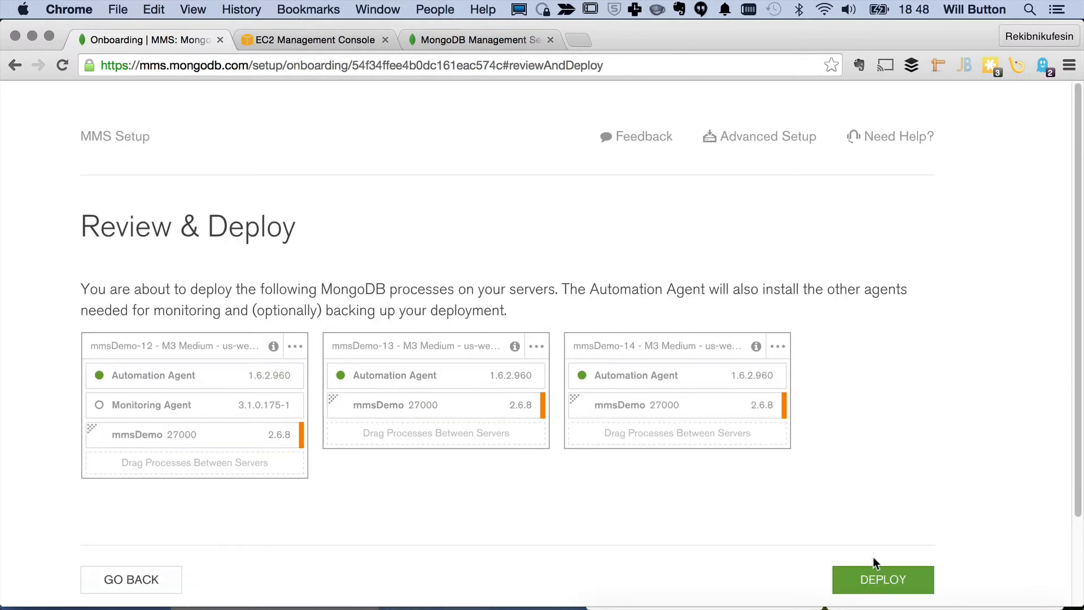
click(877, 576)
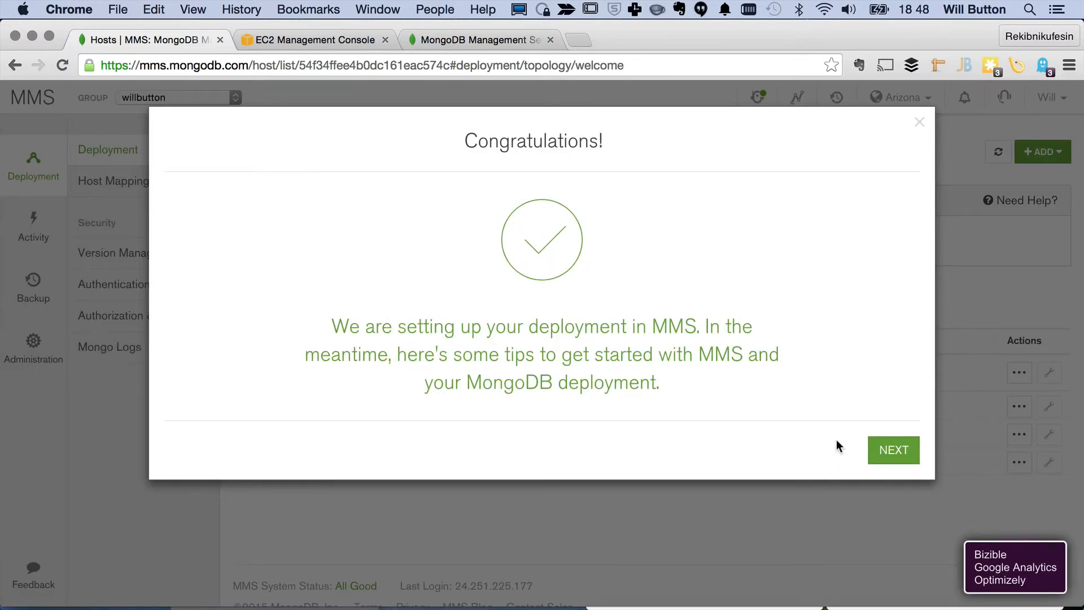
Go through the getting-started tips for the new deployment and finish them
click(892, 446)
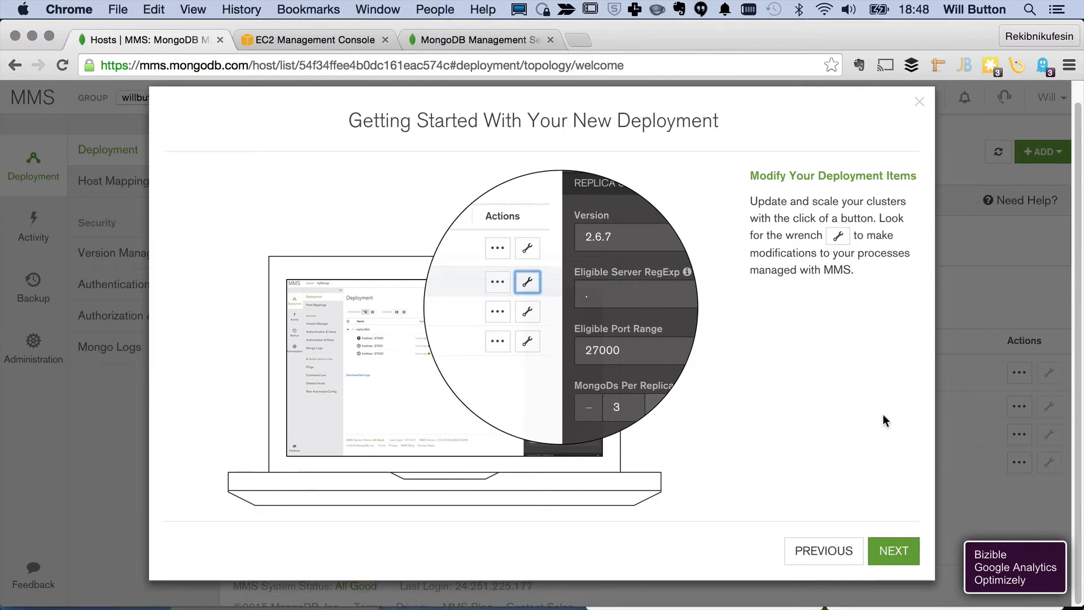
click(893, 556)
click(892, 556)
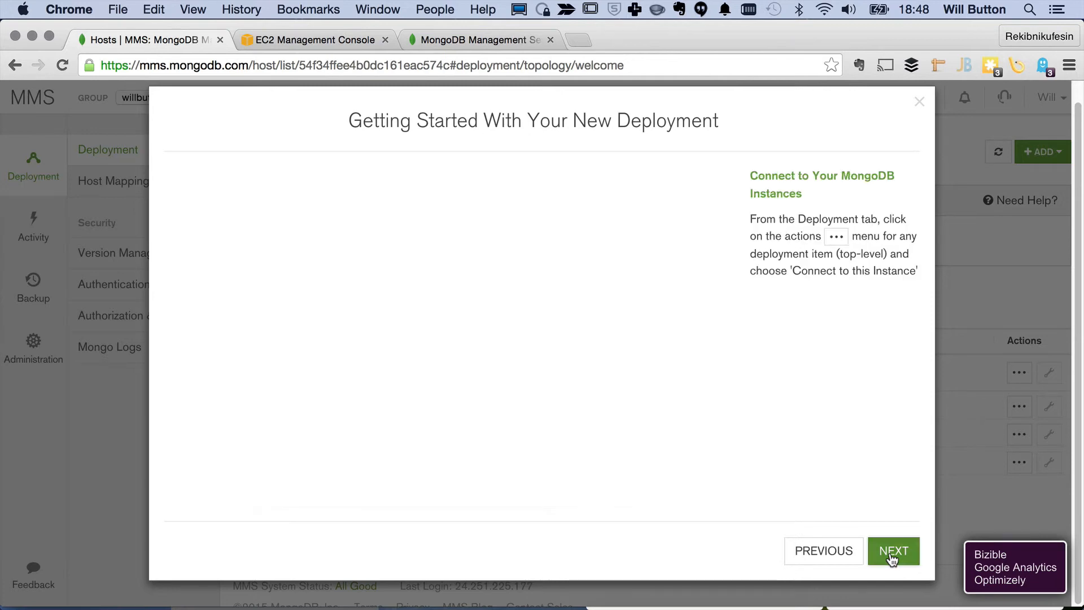
click(892, 556)
click(892, 556)
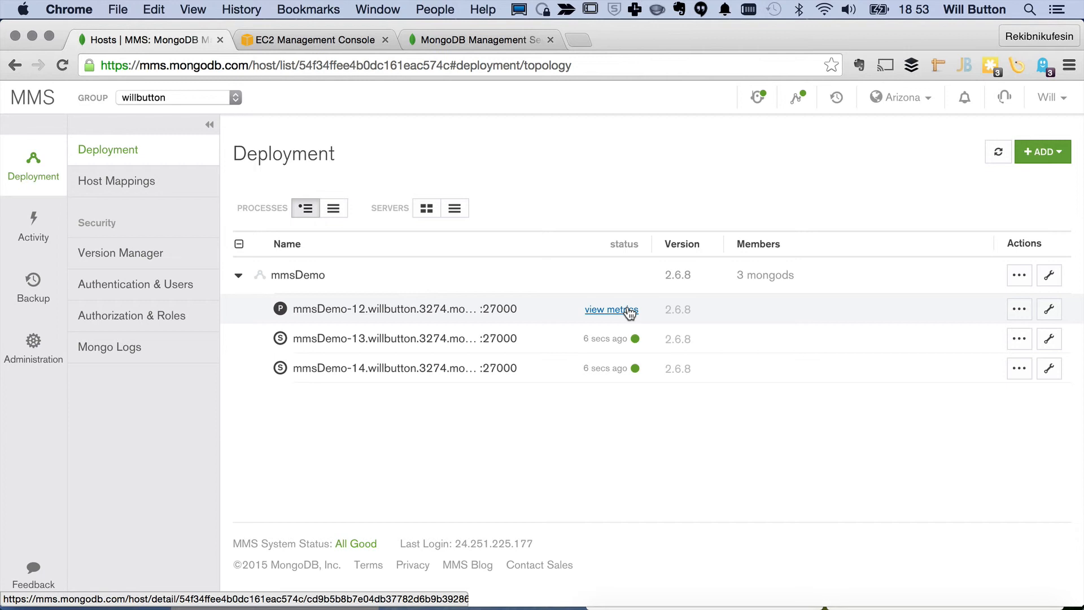
View the available actions and process configuration of mmsDemo-12 and the mmsDemo replica set configuration, closing them without changes
click(1024, 310)
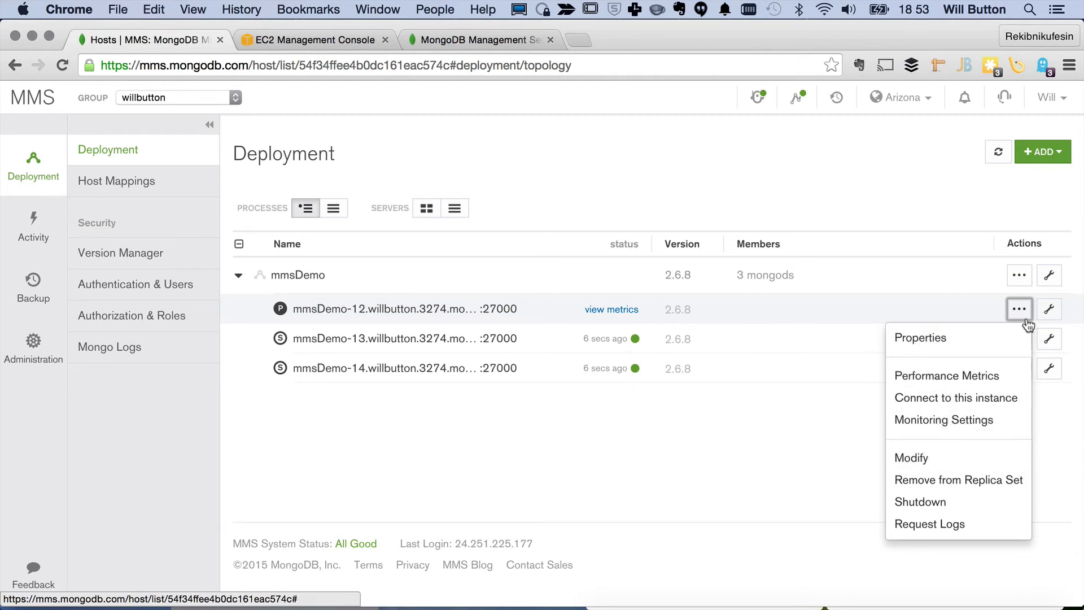
click(1050, 309)
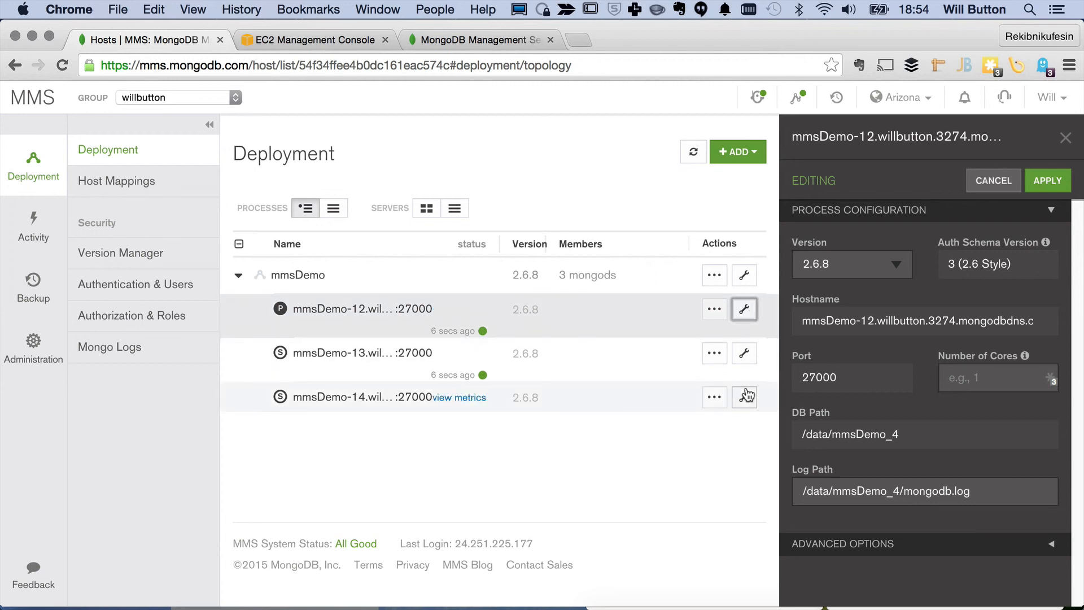
click(745, 276)
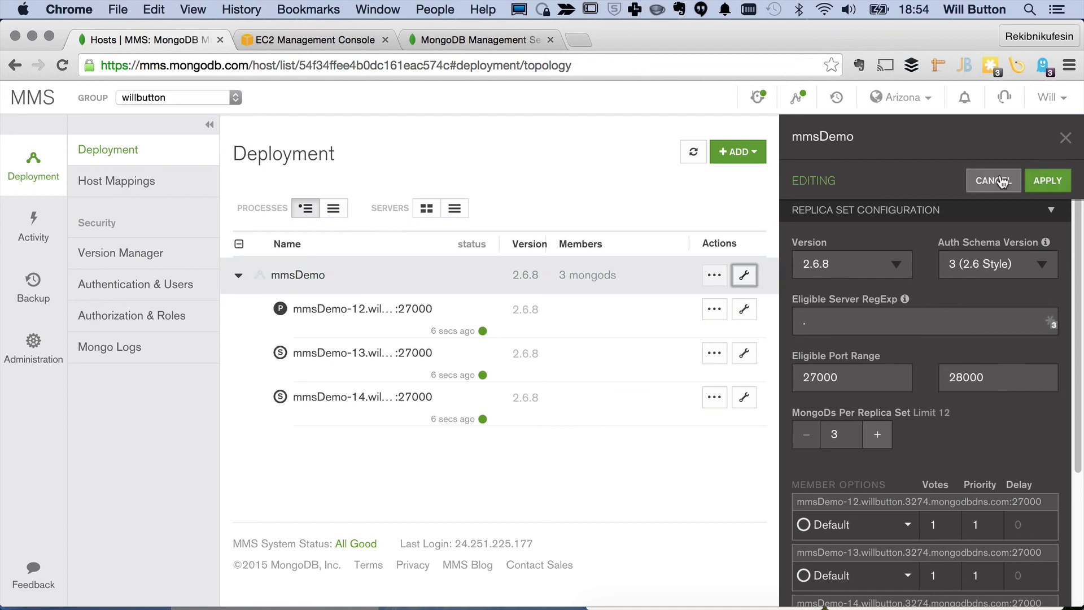
click(1065, 138)
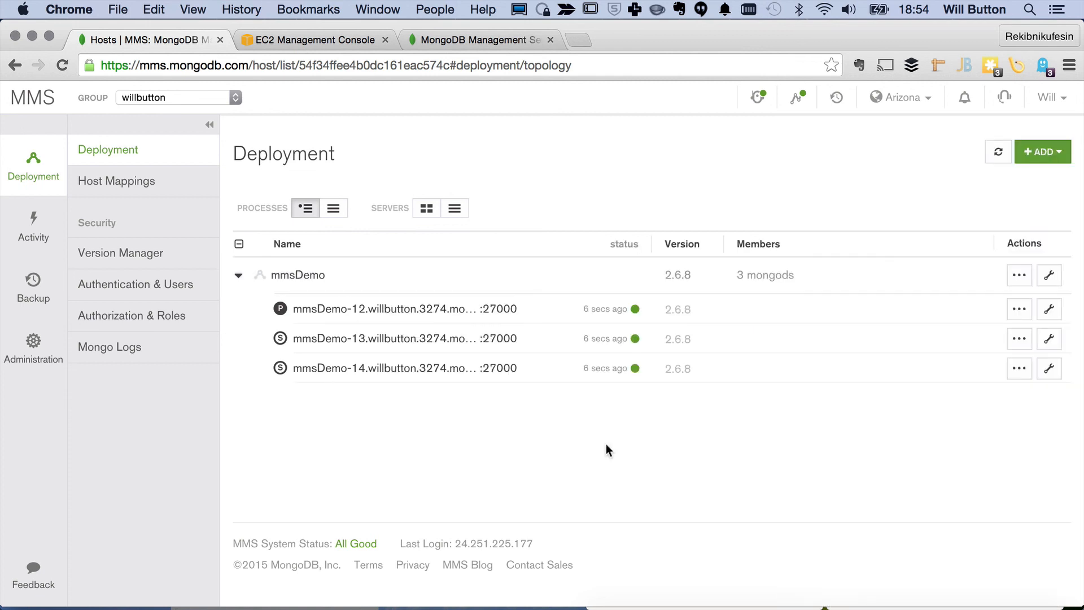